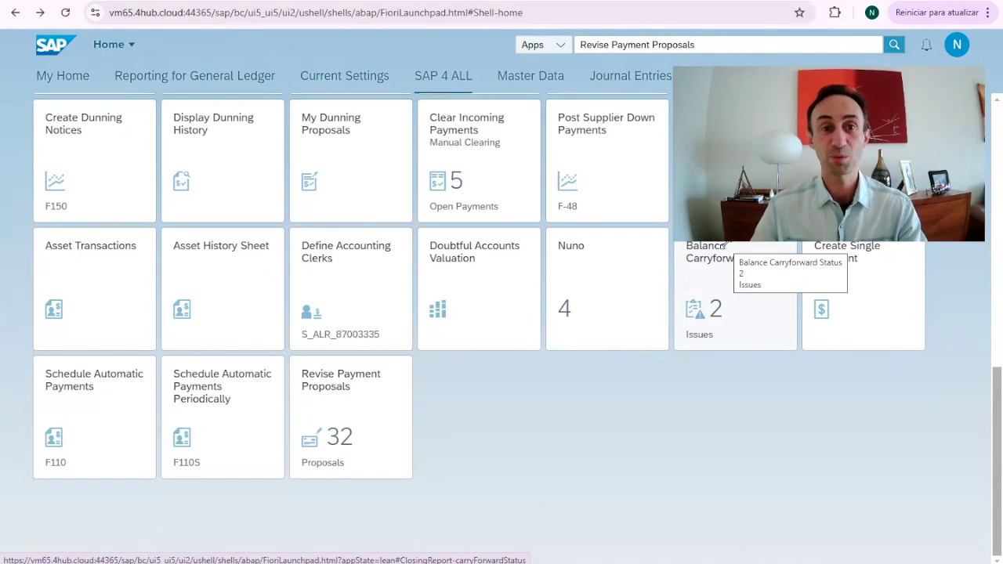
Open the Manage Supplier Line Items app from the SAP 4 ALL app group.
left_click(702, 266)
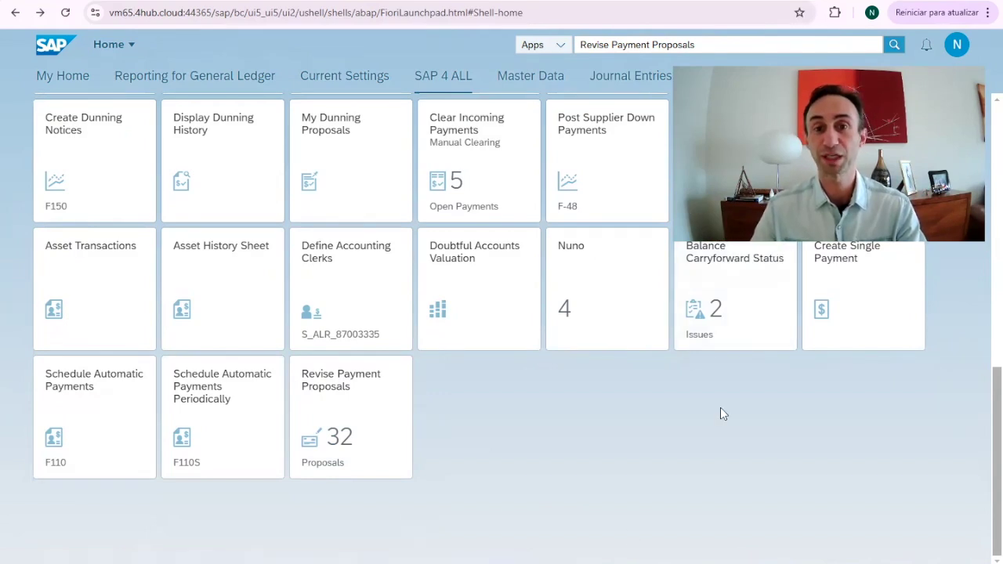
left_click(436, 78)
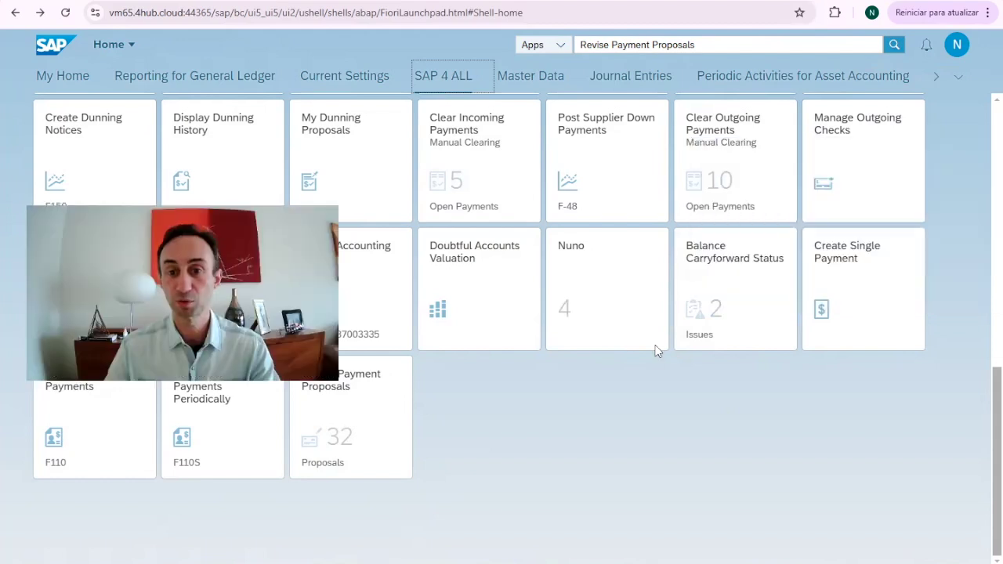
scroll(841, 196, "up", 5)
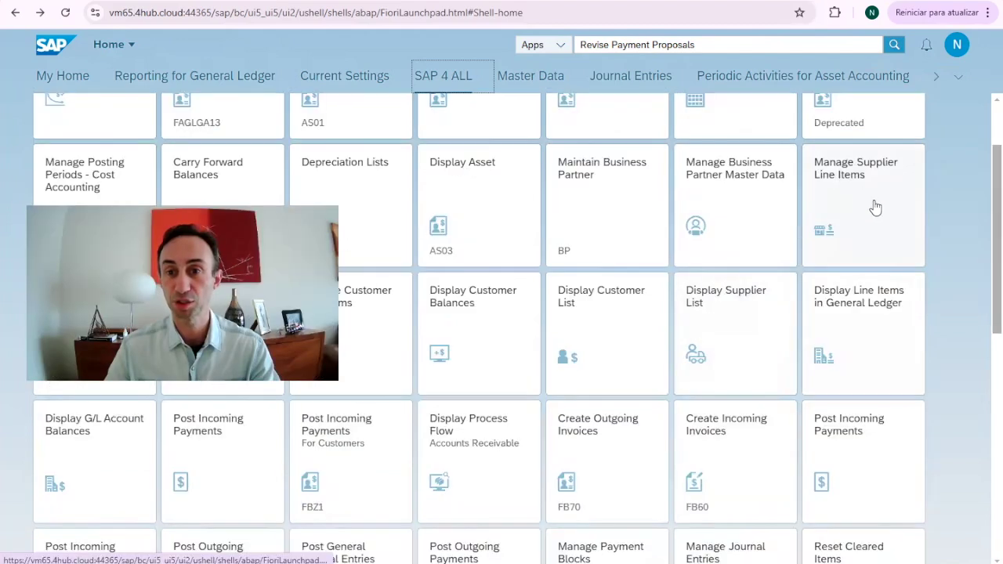
left_click(840, 186)
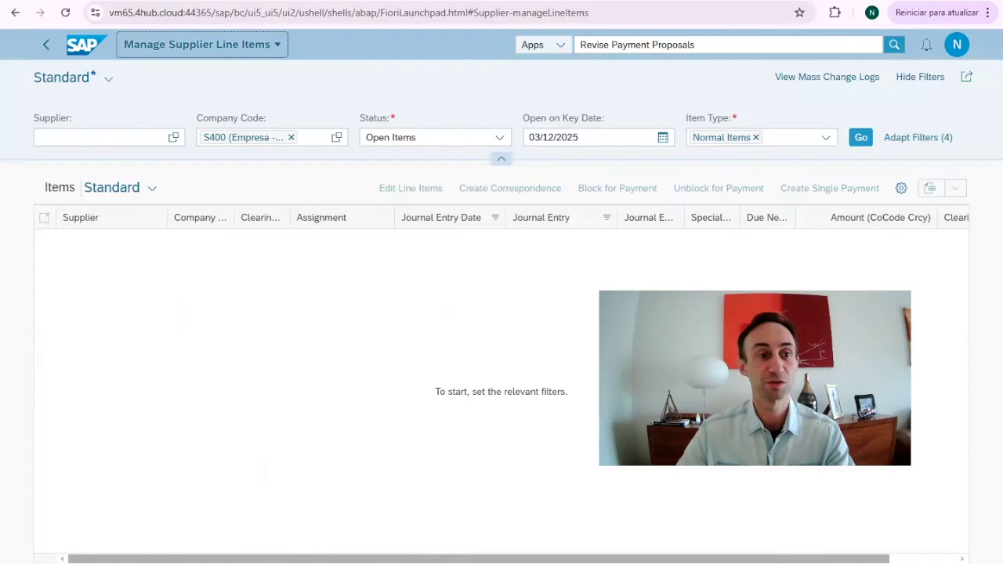
Filter by supplier SAP 4 ALL and load its open line items.
left_click(114, 138)
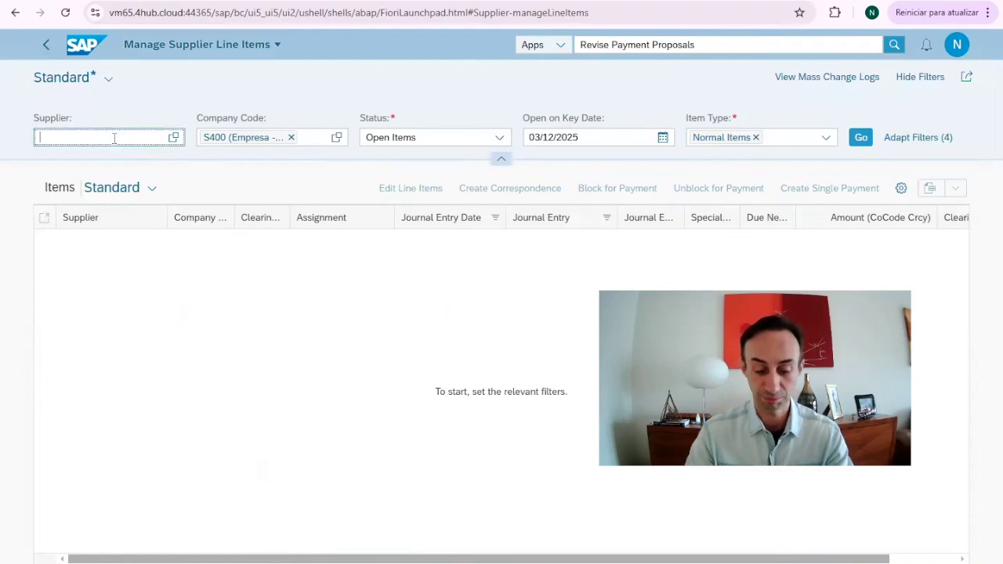
type("1000")
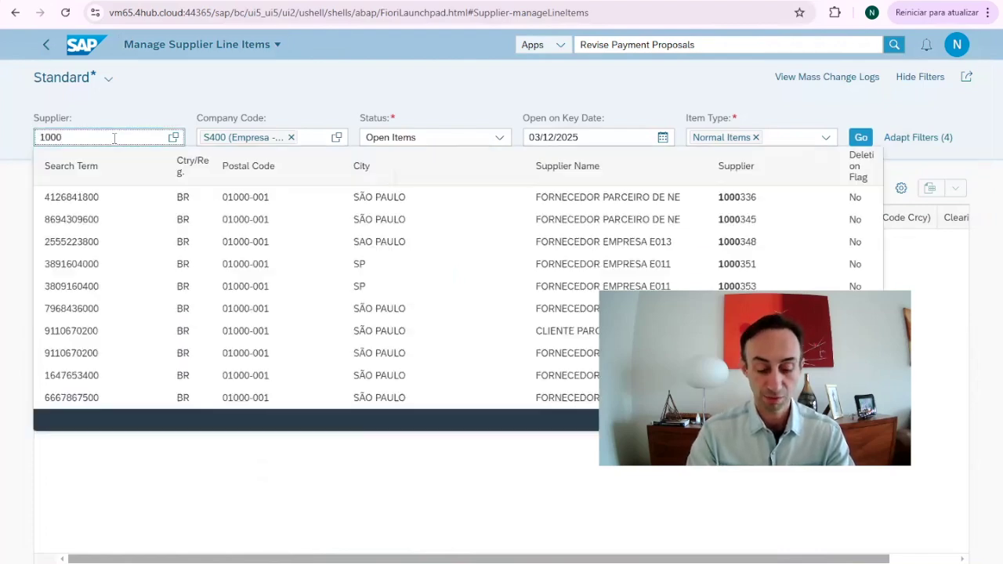
type("497")
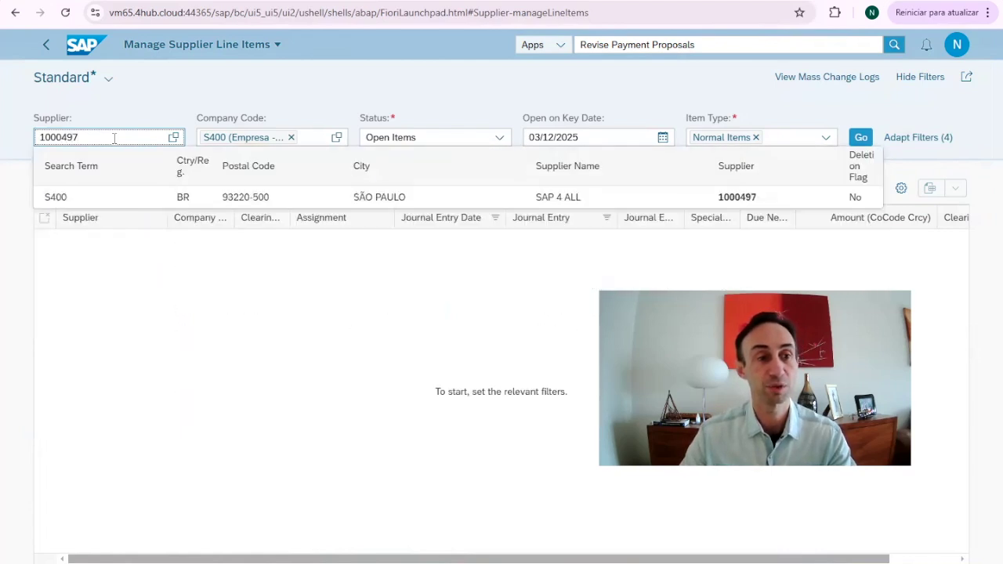
left_click(82, 198)
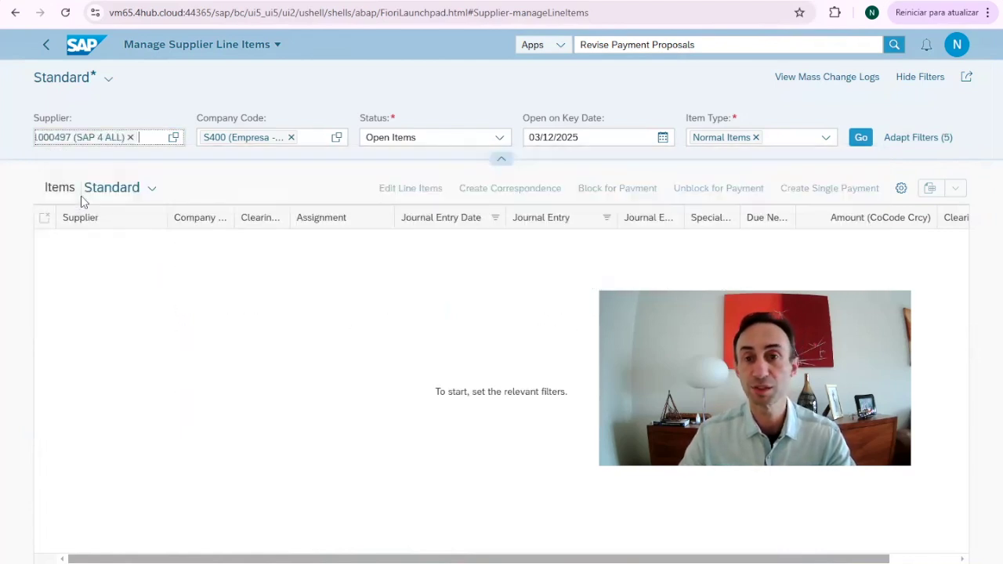
left_click(858, 141)
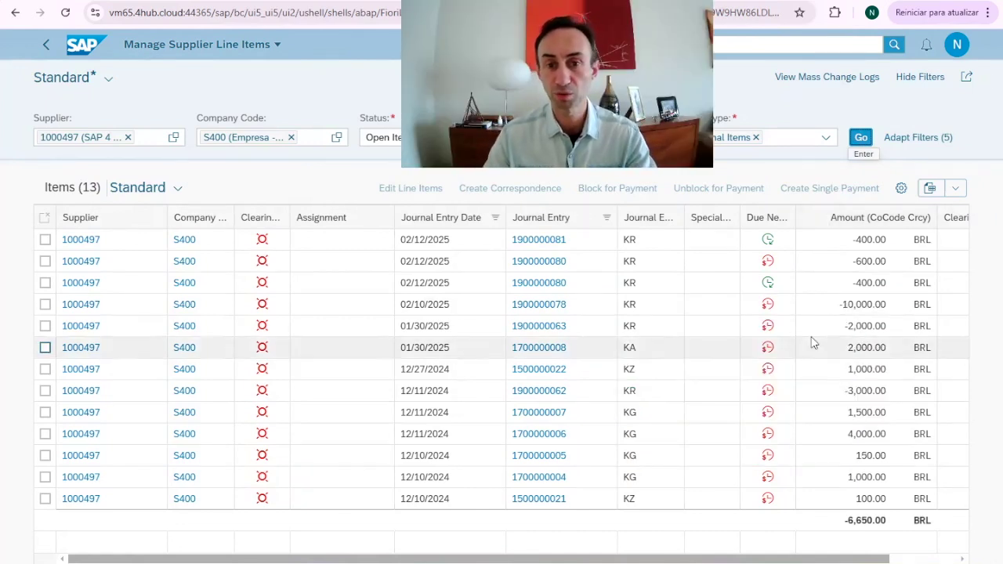
Add the House Bank and House Bank Account columns to the line items table.
left_click(901, 188)
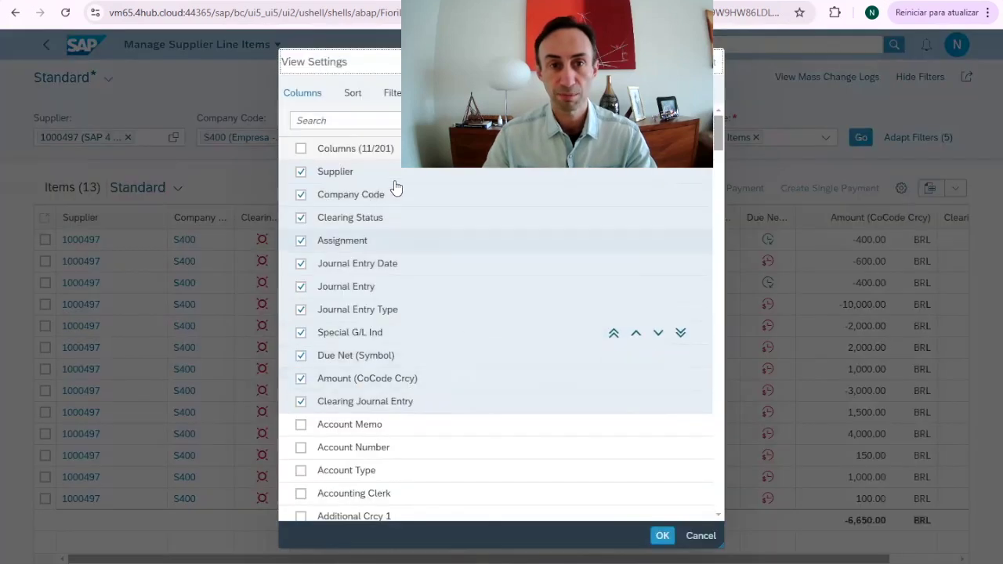
type("hou")
left_click(300, 171)
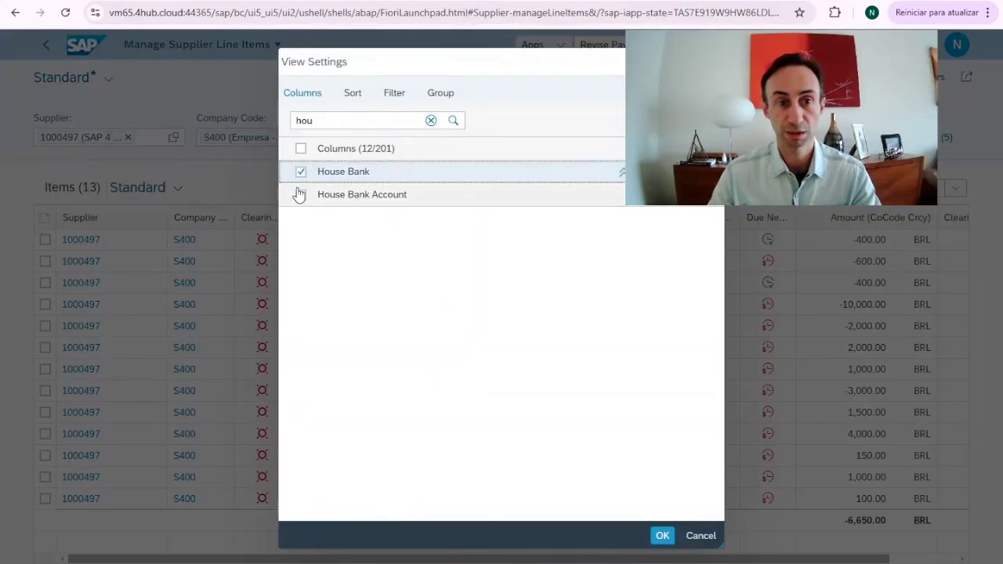
left_click(300, 195)
left_click(662, 536)
Add the Payment Method column to the line items table.
key("ctrl+comma")
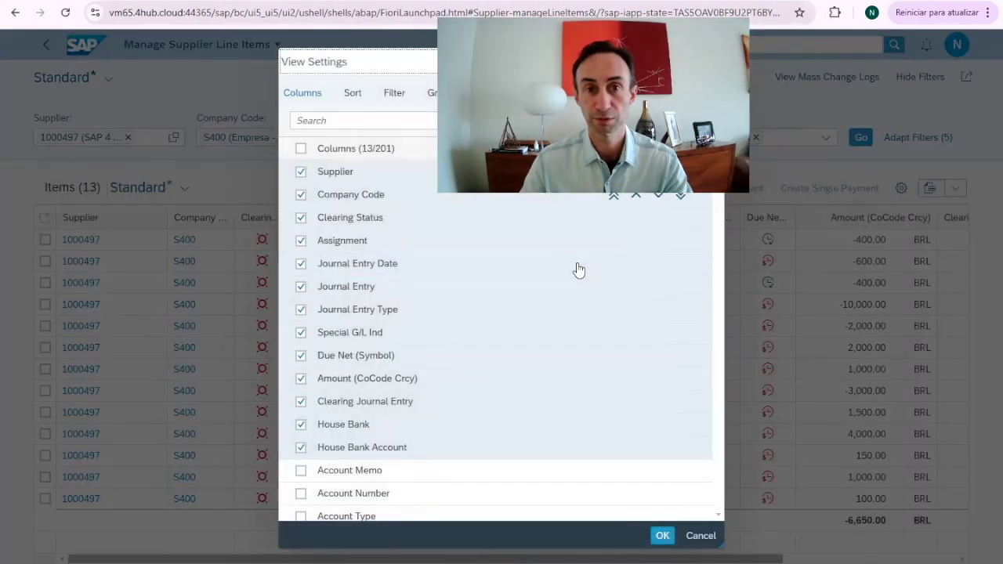
left_click(367, 122)
type("paym")
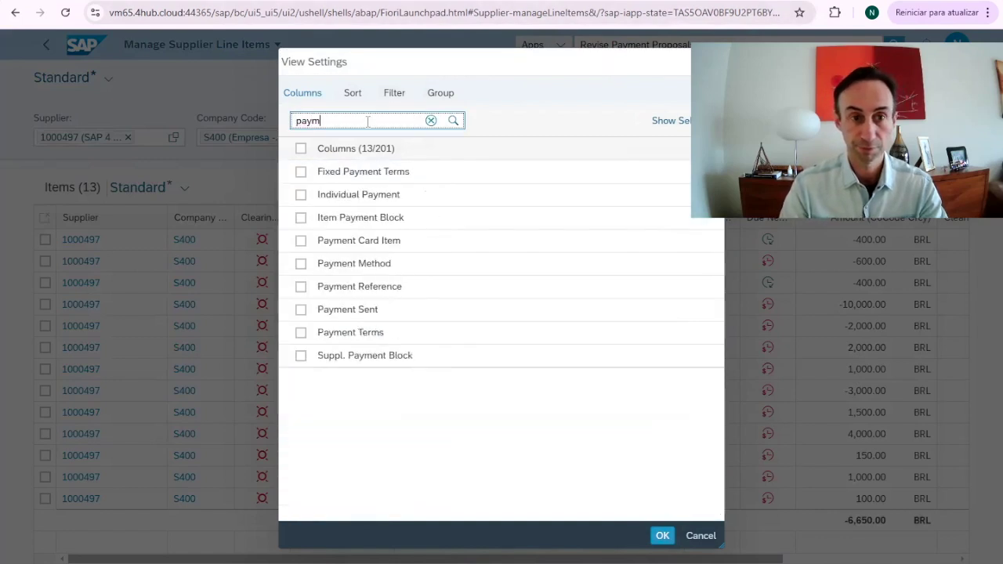
left_click(301, 264)
left_click(664, 538)
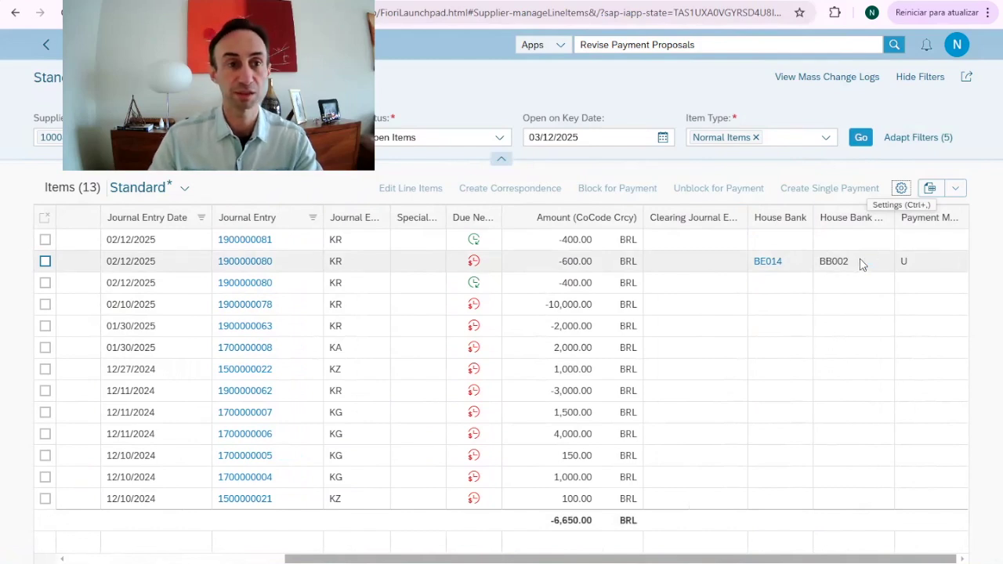
In Maintain Payment Program, open Bank determination and position the list to company code S400.
mouse_move(525, 563)
left_click(496, 540)
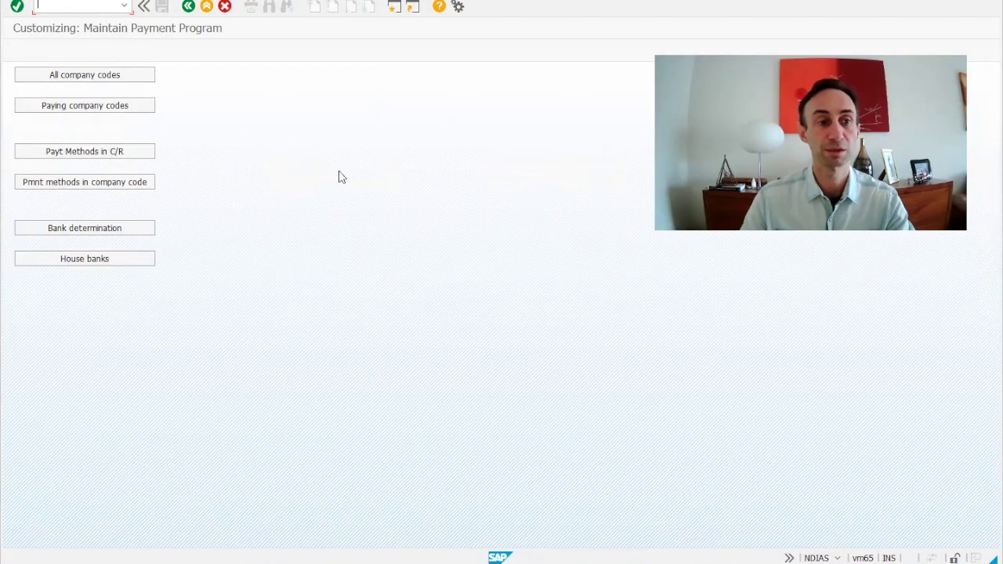
left_click(62, 224)
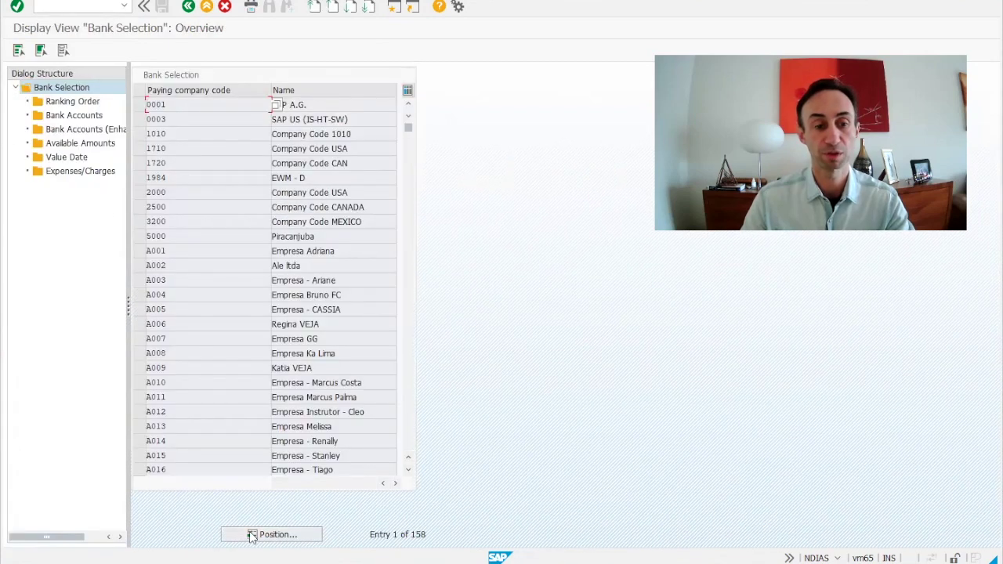
left_click(252, 535)
type("s400")
key("Return")
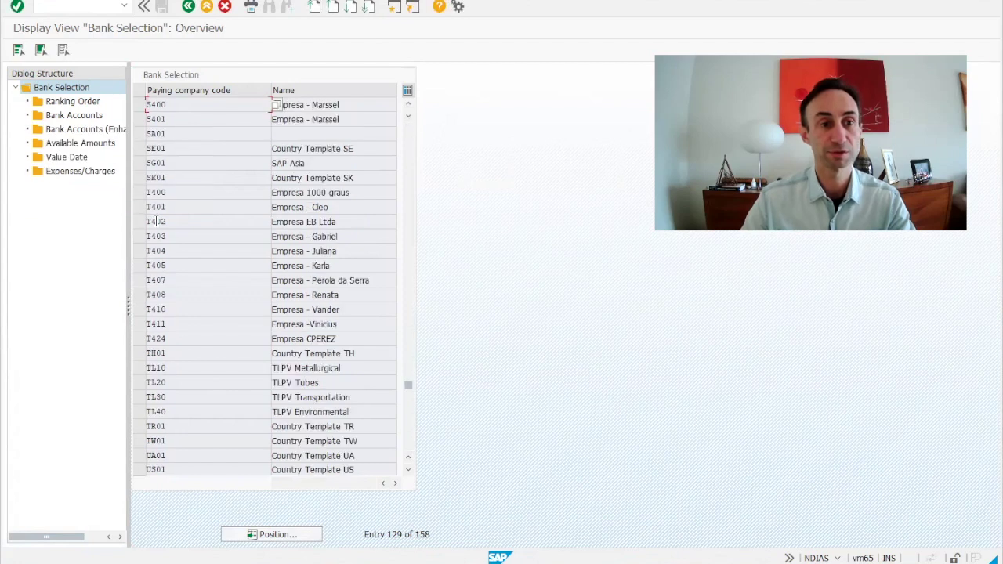
Verify payment method U ranks house bank BE014 with account BB002, then return to the browser.
left_click(139, 104)
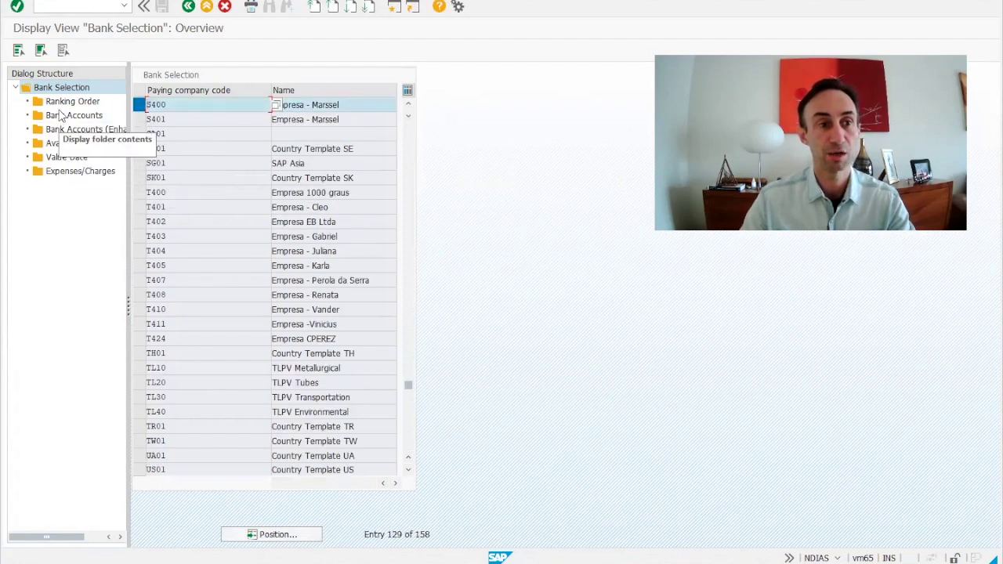
double_click(63, 101)
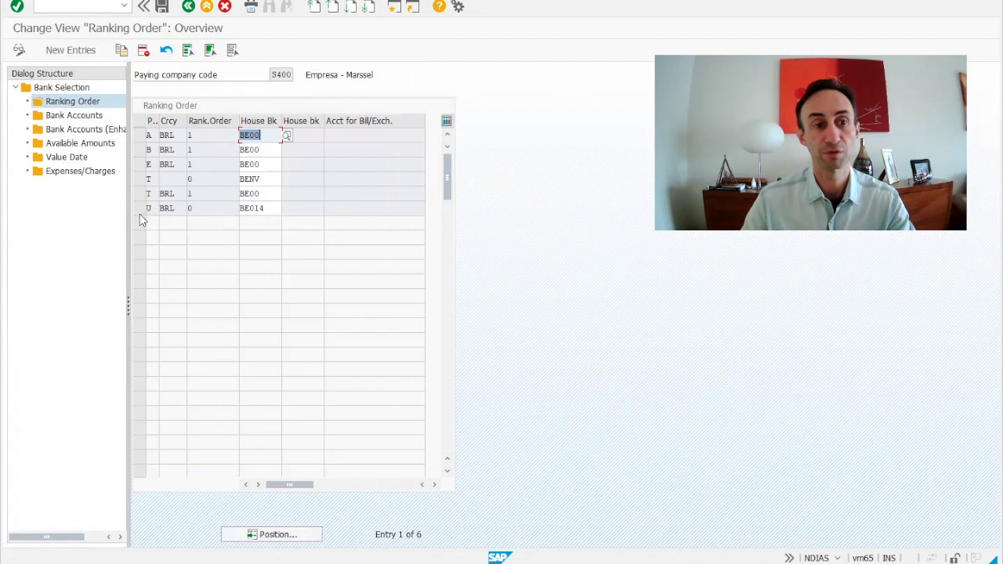
left_click(139, 209)
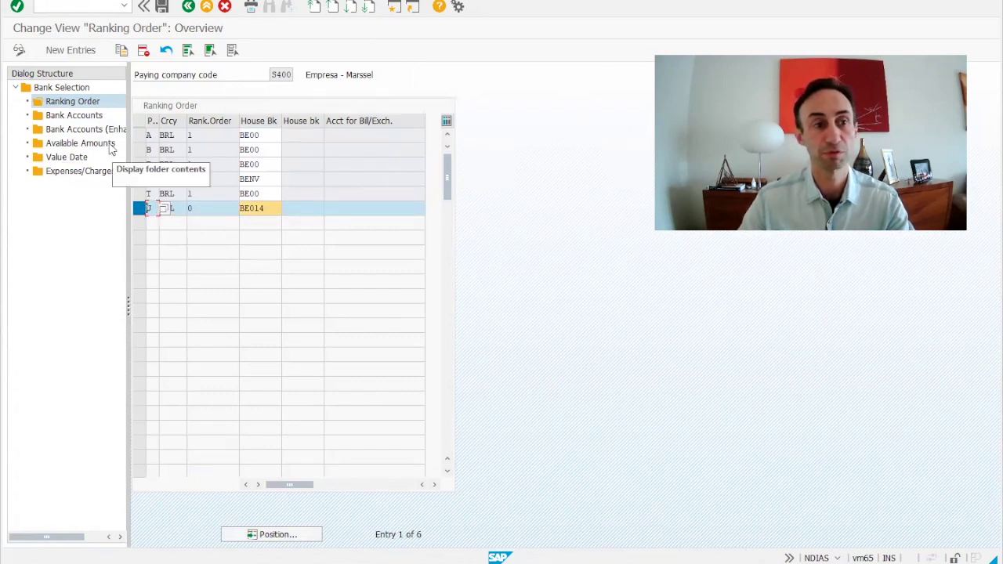
double_click(95, 116)
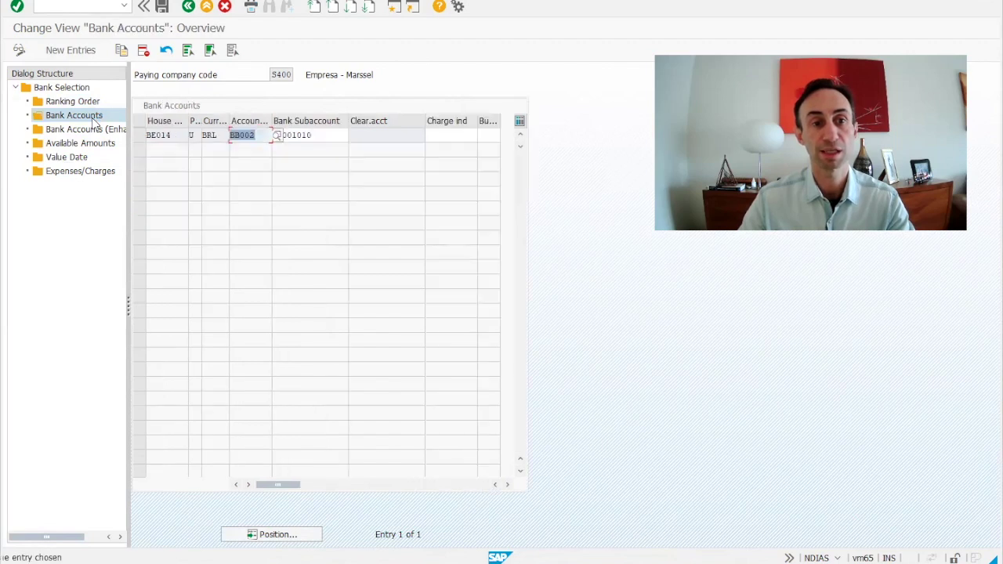
left_click(264, 135)
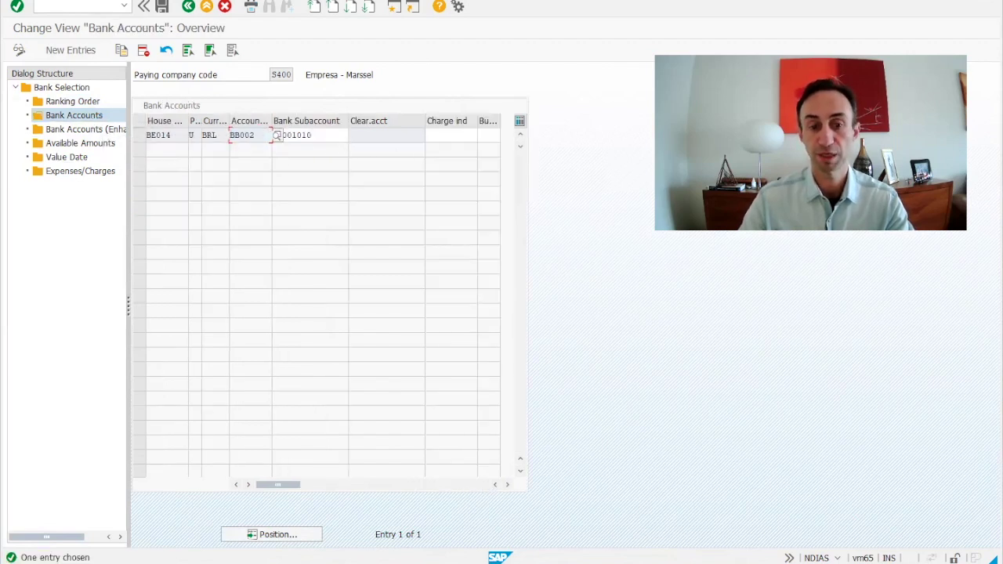
key("alt+Tab")
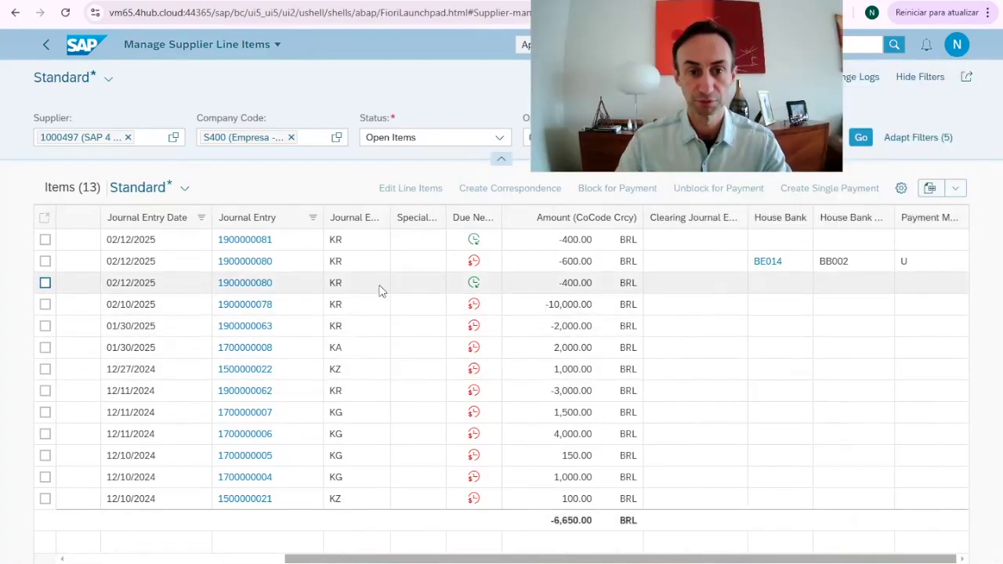
Set payment method BR - U (Transfer) and house bank BE014 on the selected -400.00 item.
left_click(46, 284)
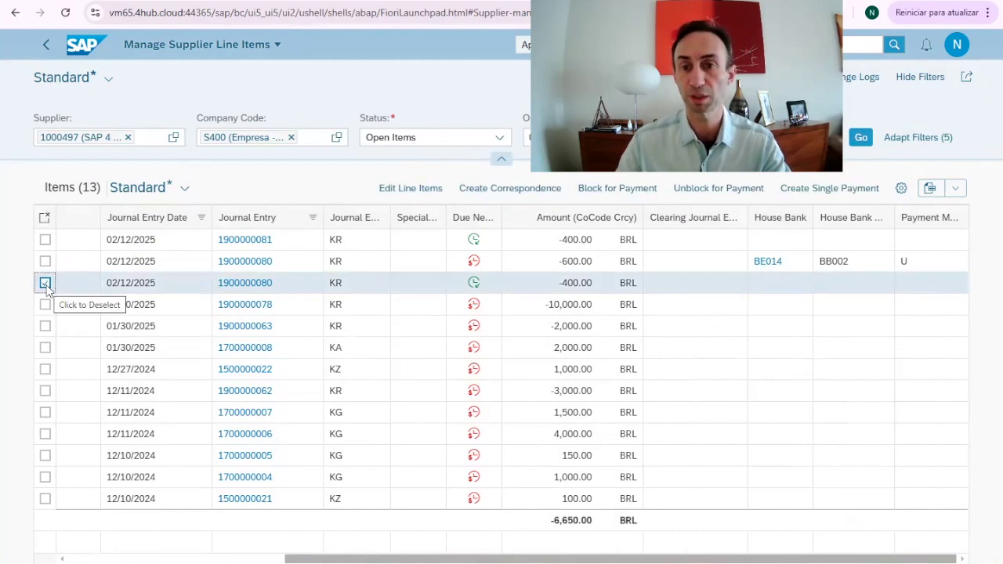
left_click(422, 194)
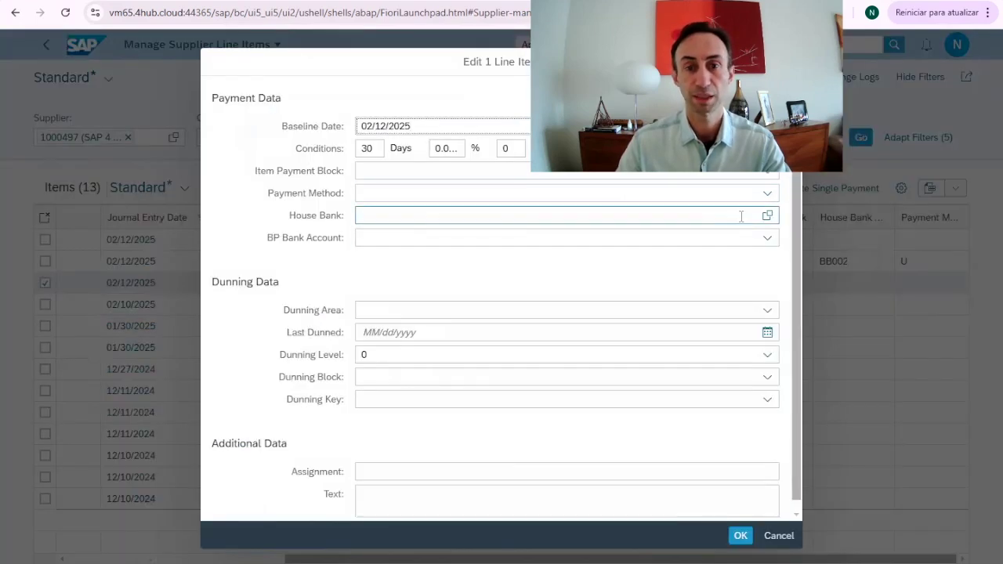
left_click(767, 194)
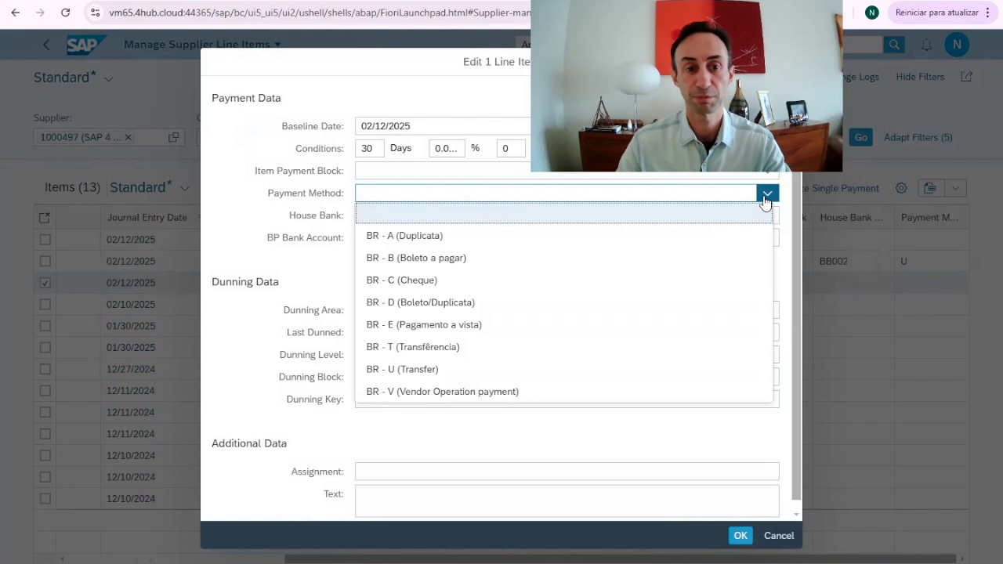
left_click(396, 370)
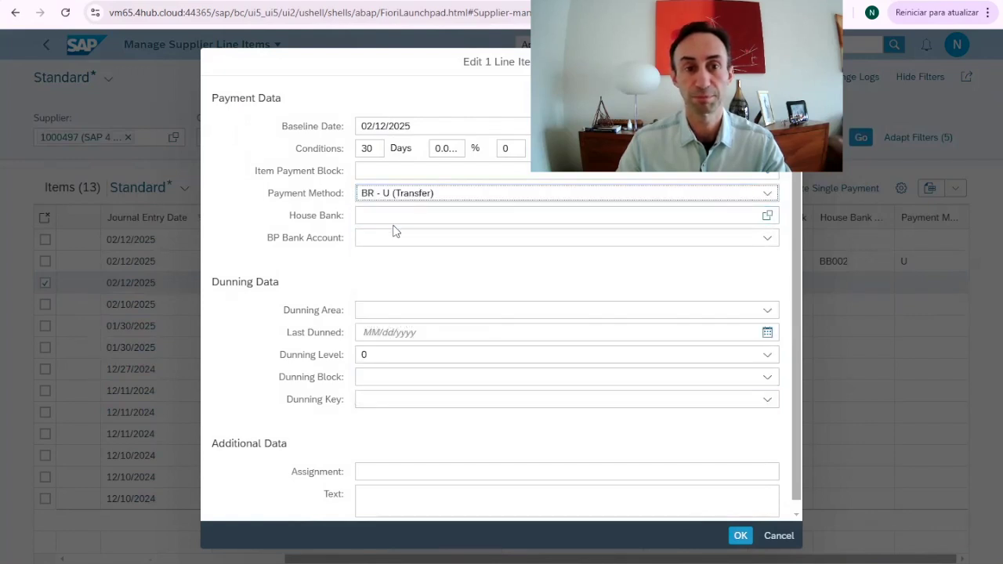
left_click(768, 216)
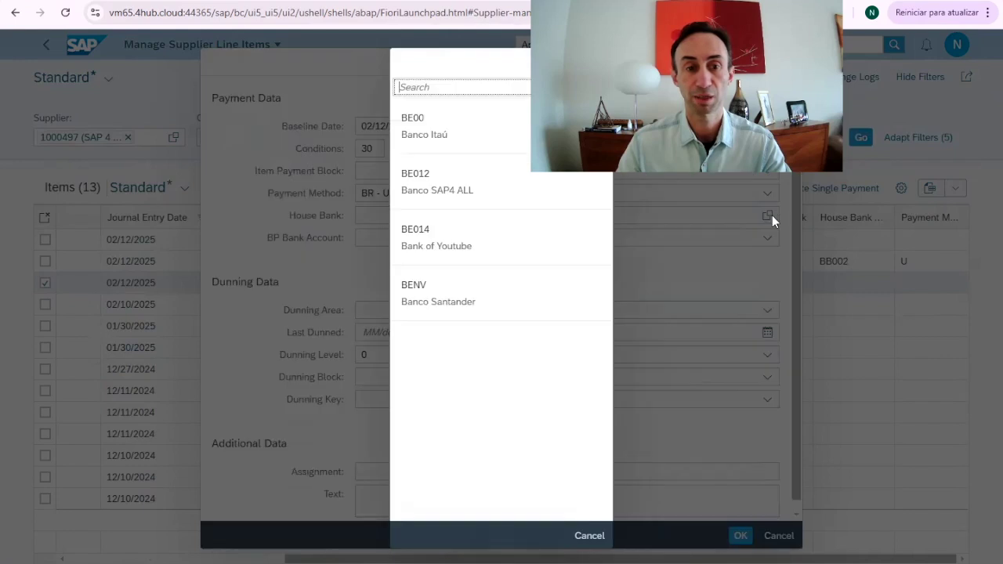
left_click(424, 238)
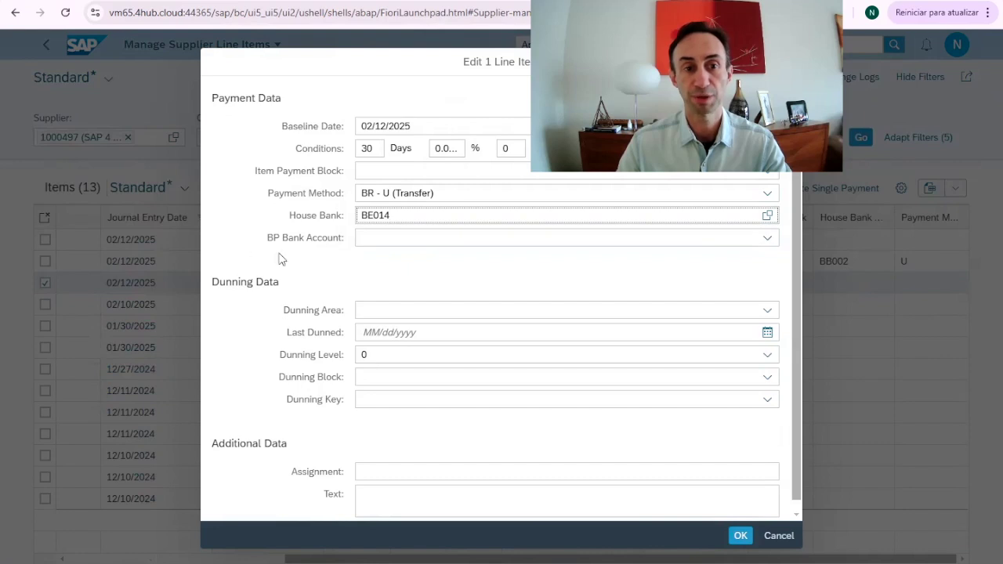
scroll(259, 352, "down", 1)
scroll(336, 312, "up", 1)
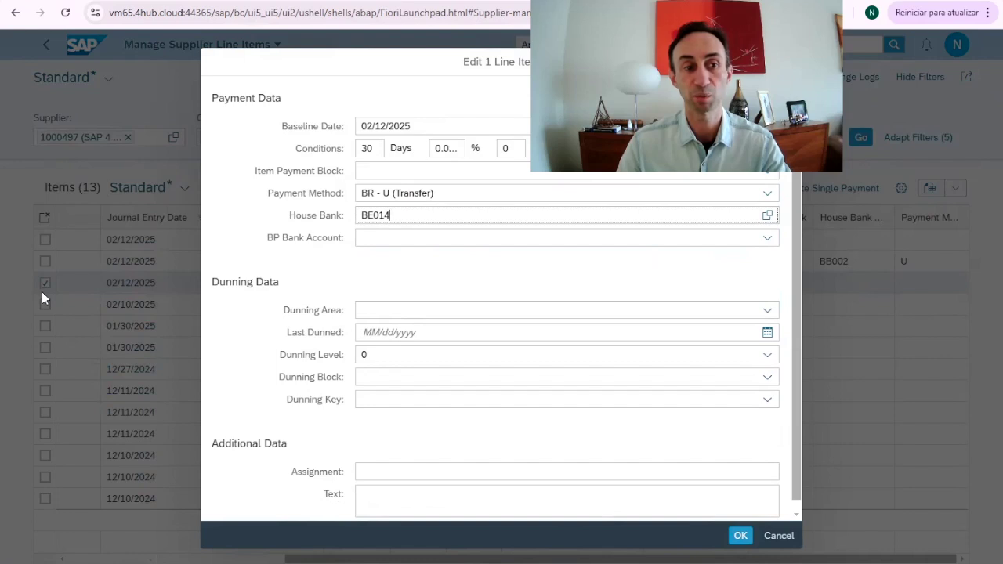
left_click(741, 535)
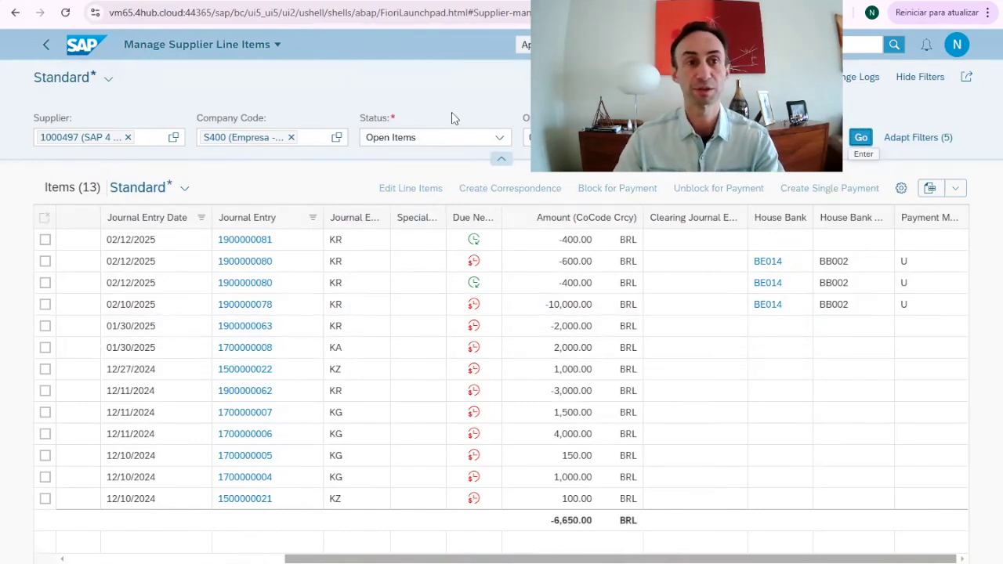
From the launchpad home, launch the Schedule Automatic Payments (F110) app.
left_click(82, 43)
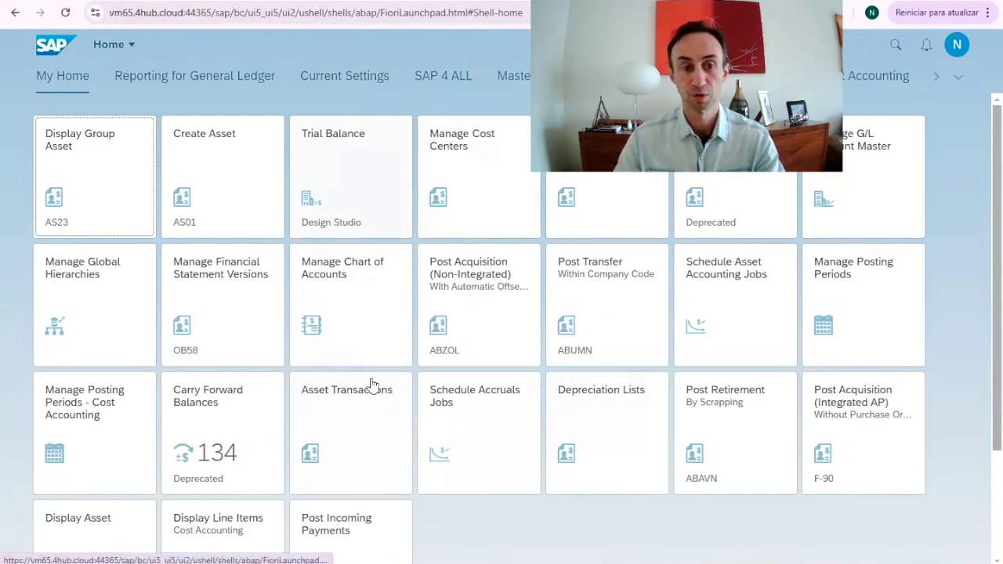
scroll(369, 385, "down", 10)
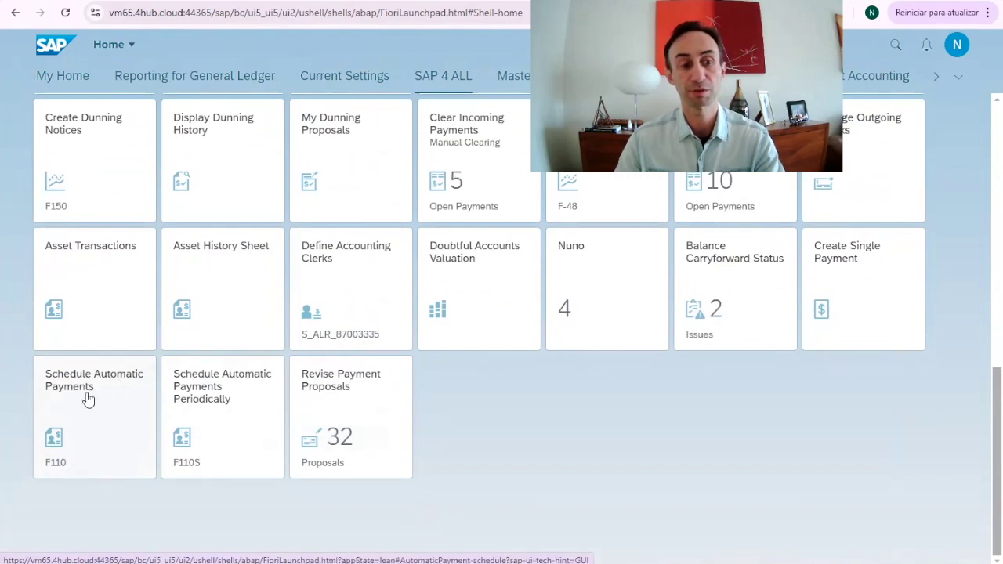
left_click(78, 384)
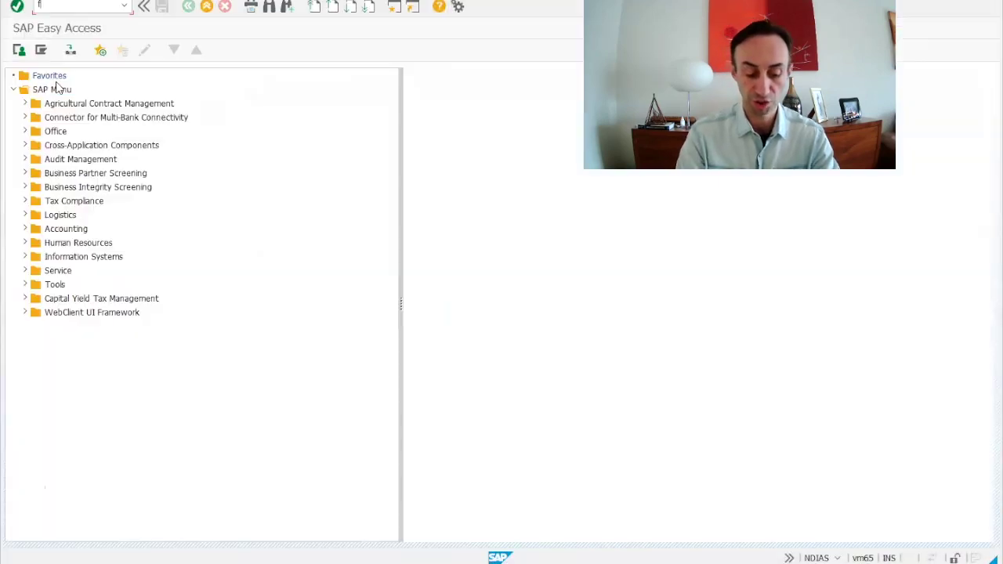
Run transaction F110 from the SAP Easy Access command field.
type("f110")
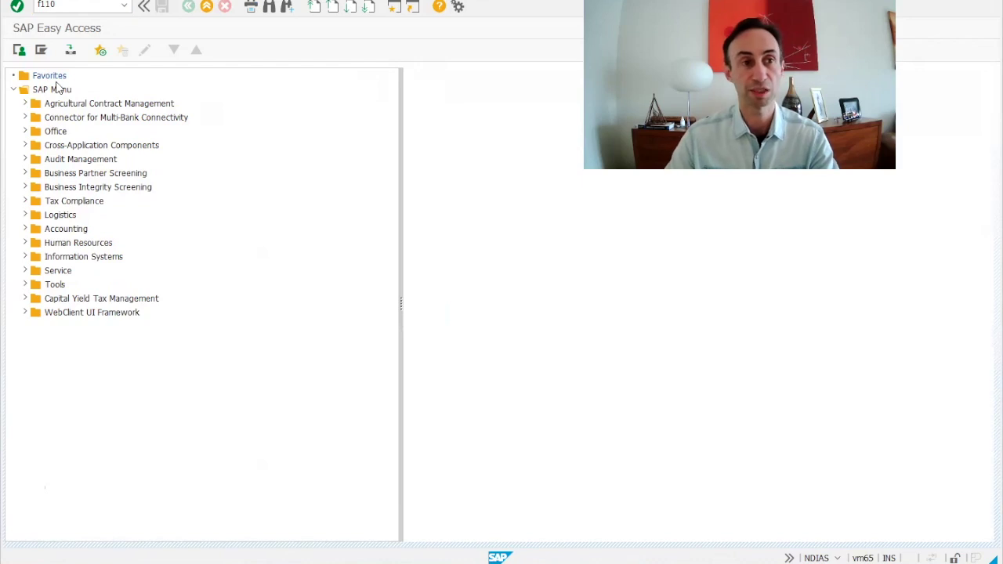
key("Return")
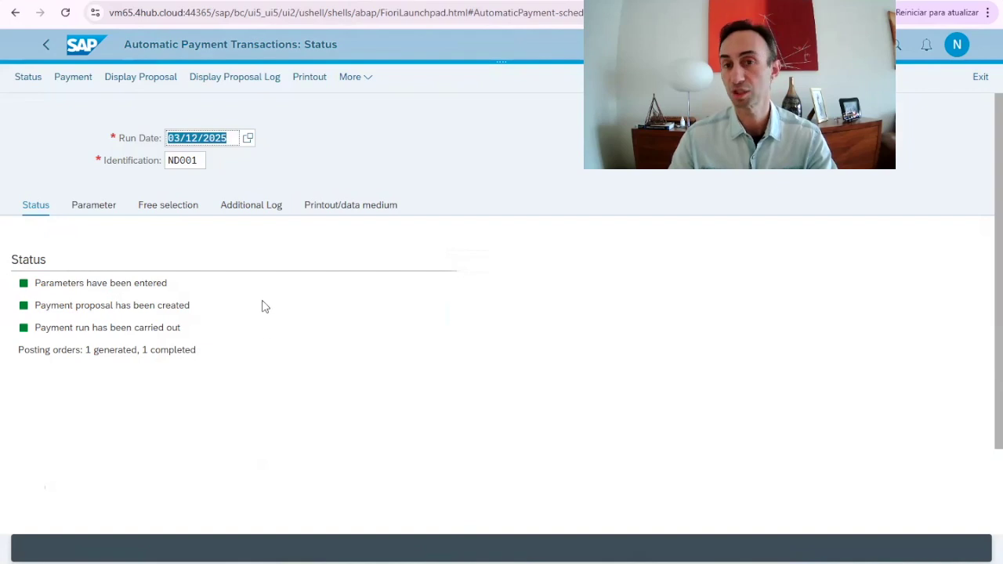
Change the run identification to ND002 and enter company code S400 in its parameters.
left_click(198, 161)
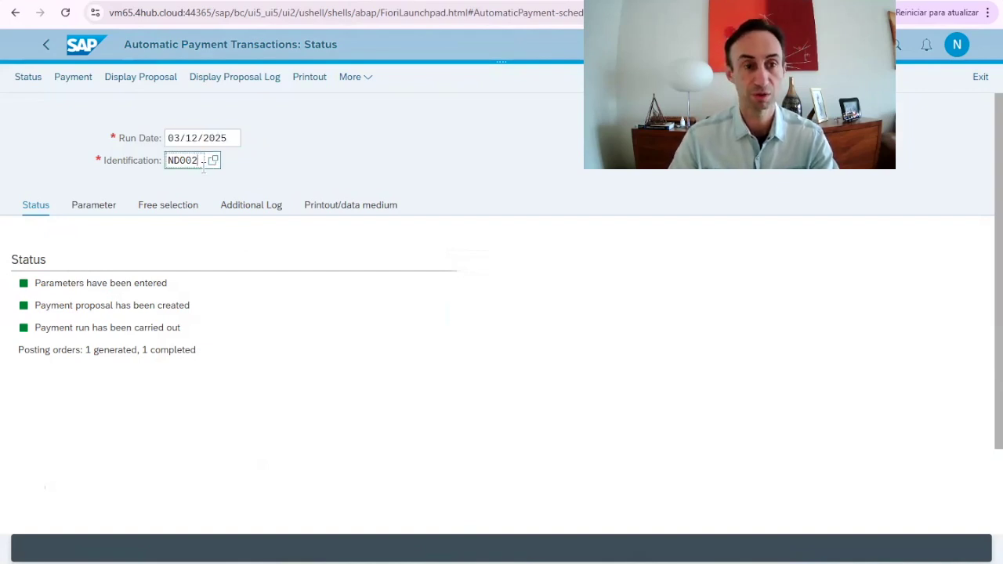
key("Return")
left_click(92, 206)
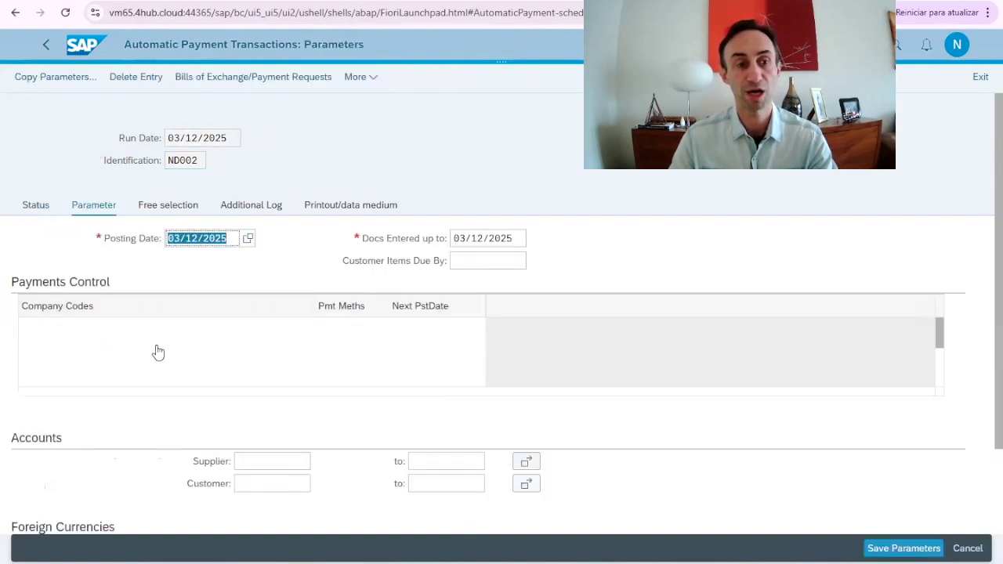
left_click(108, 333)
type("s400")
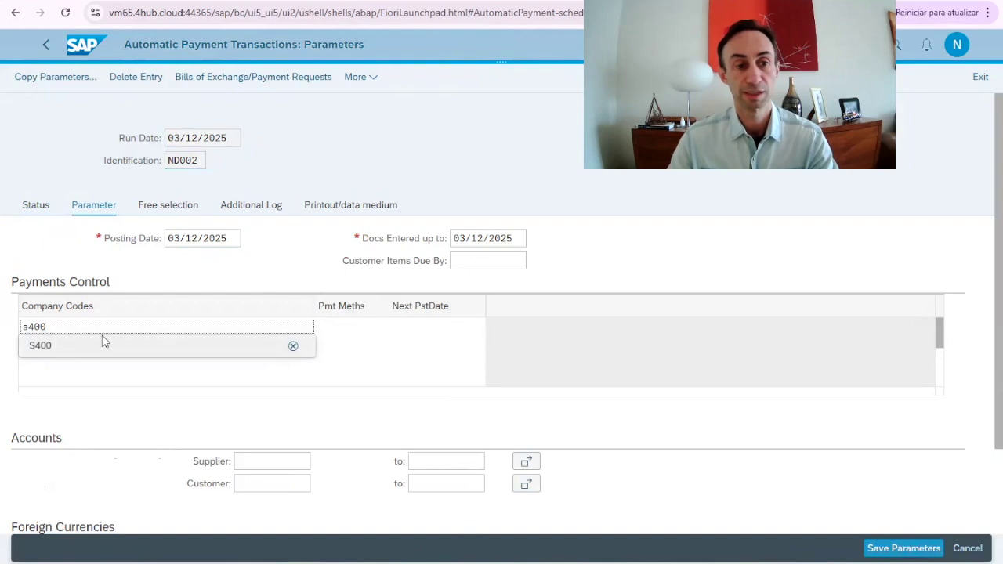
left_click(105, 342)
Set payment method U and next posting date 03/13/2025.
left_click(323, 329)
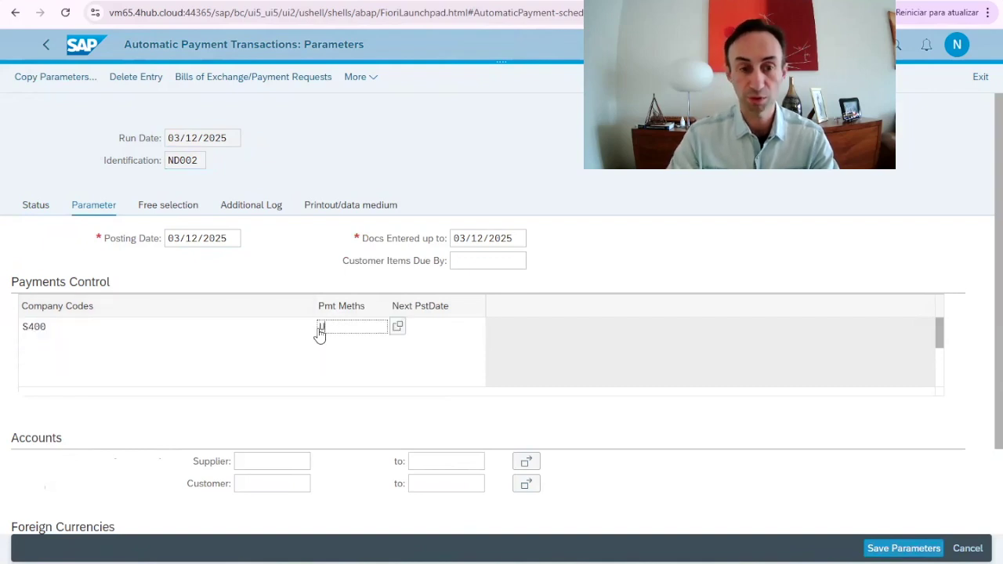
left_click(438, 329)
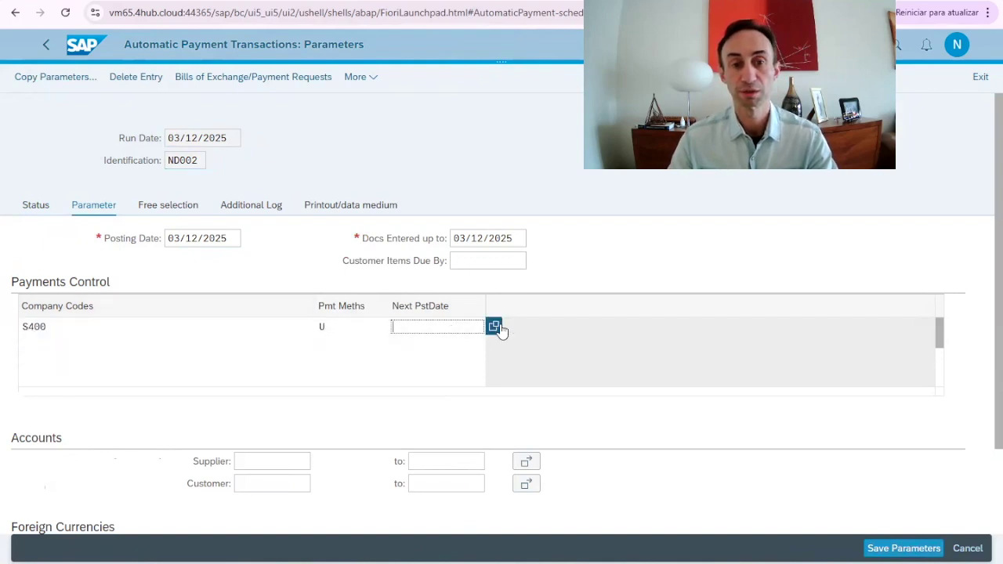
left_click(495, 327)
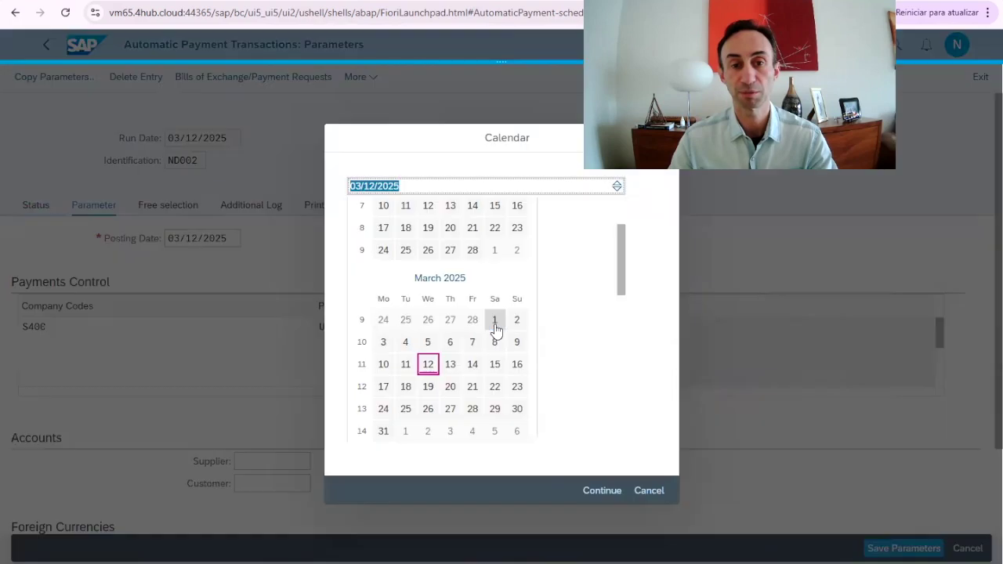
left_click(450, 370)
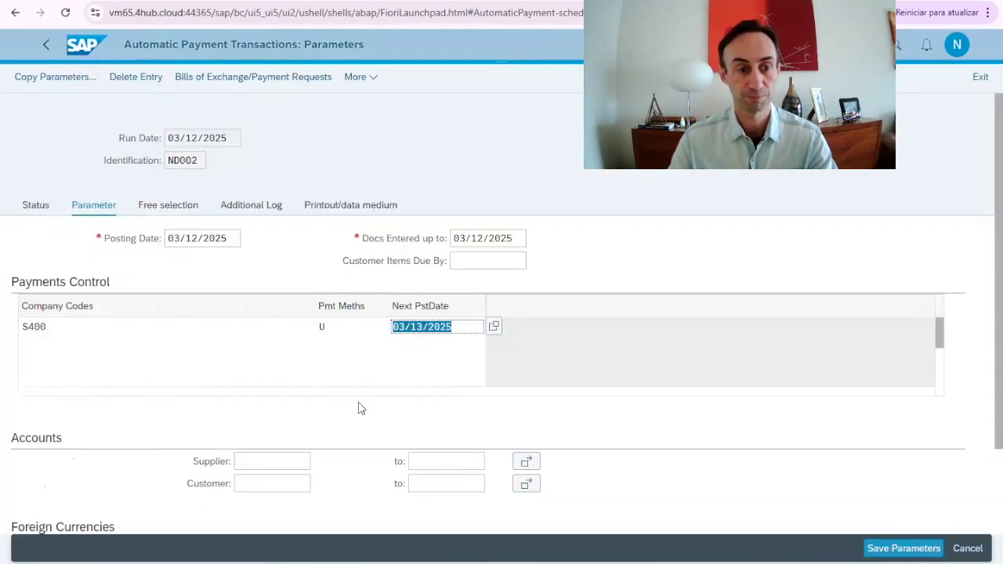
Add supplier SAP 4 ALL to the run's supplier selection.
scroll(353, 404, "down", 1)
left_click(252, 359)
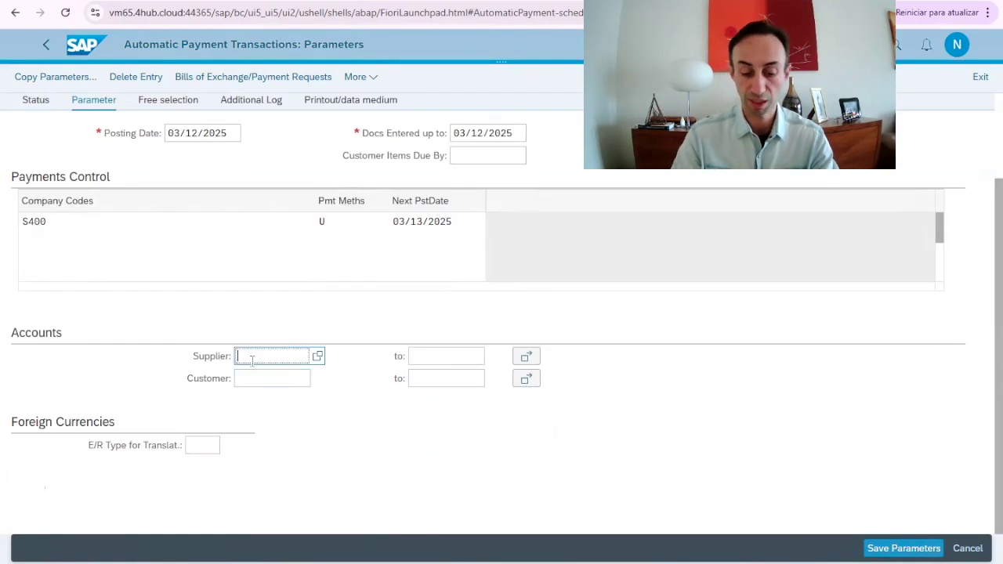
type("10004")
left_click(258, 375)
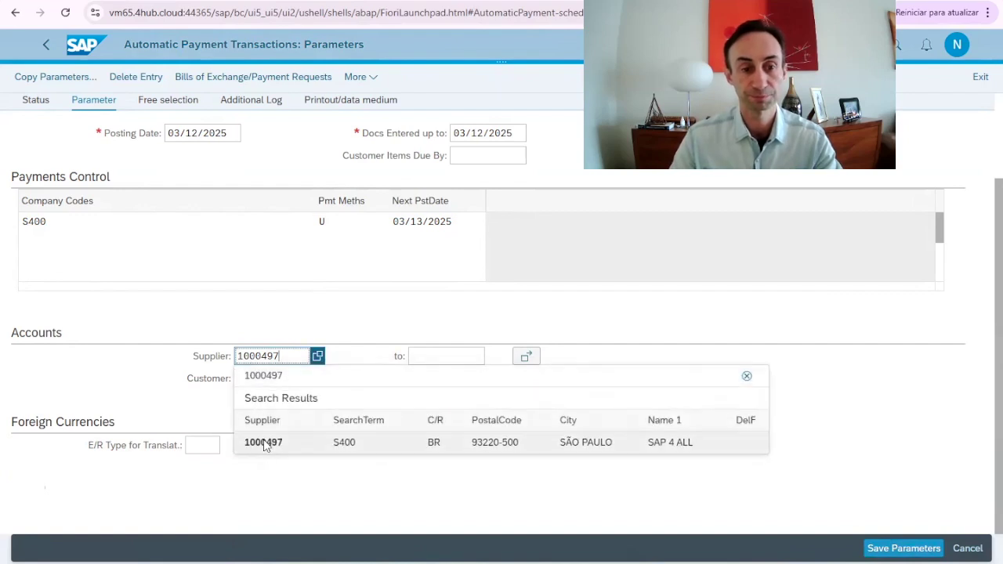
left_click(263, 442)
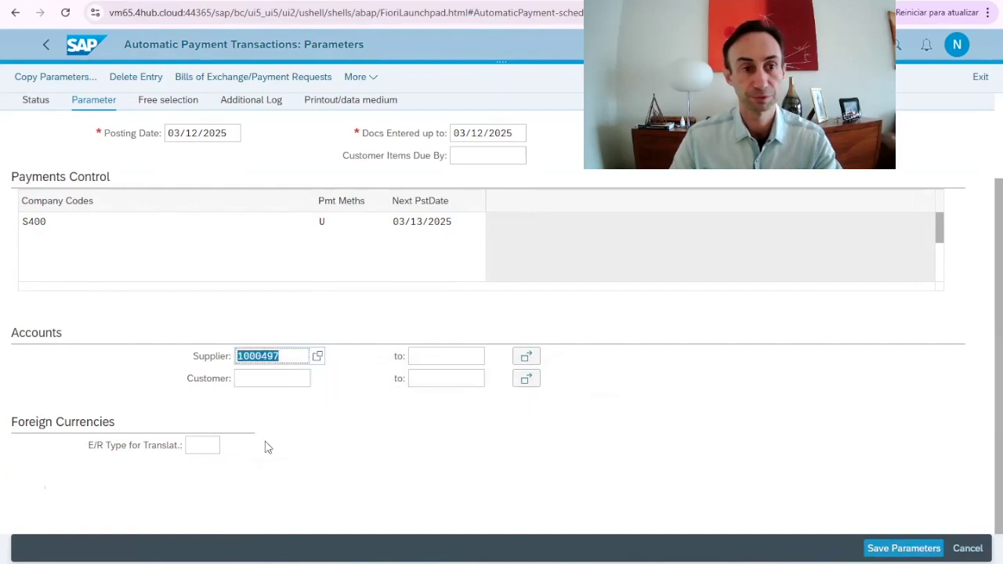
left_click(156, 105)
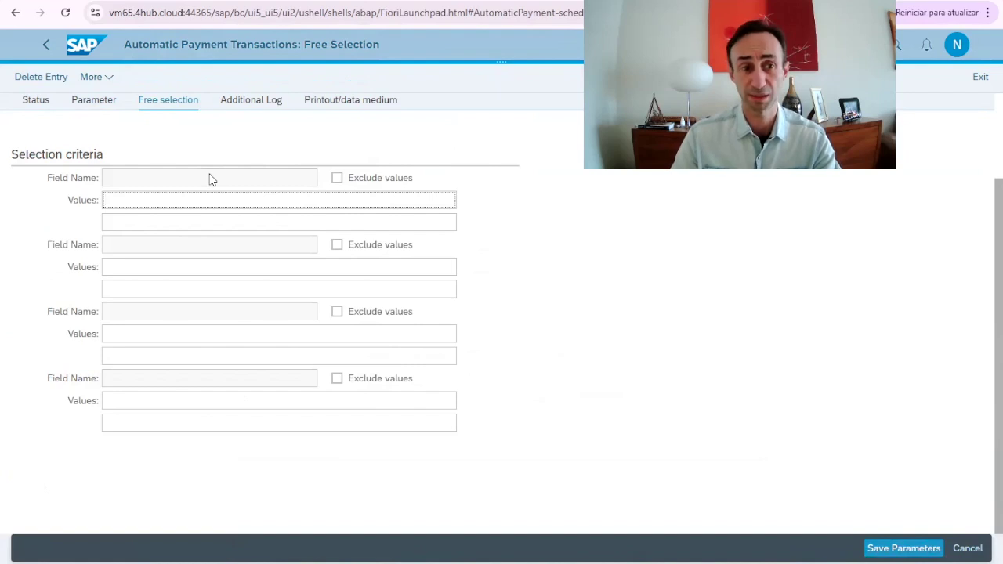
left_click(221, 181)
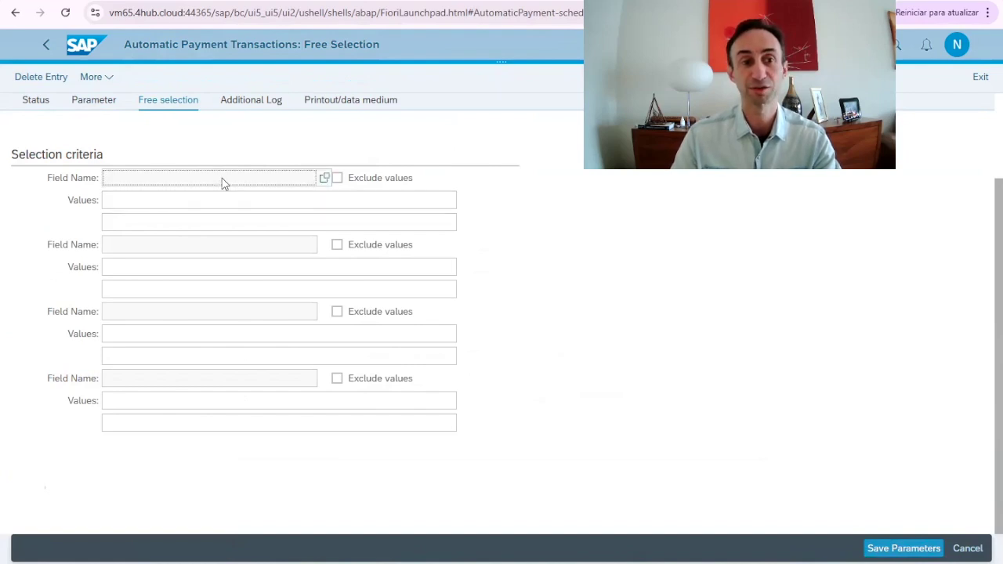
left_click(325, 179)
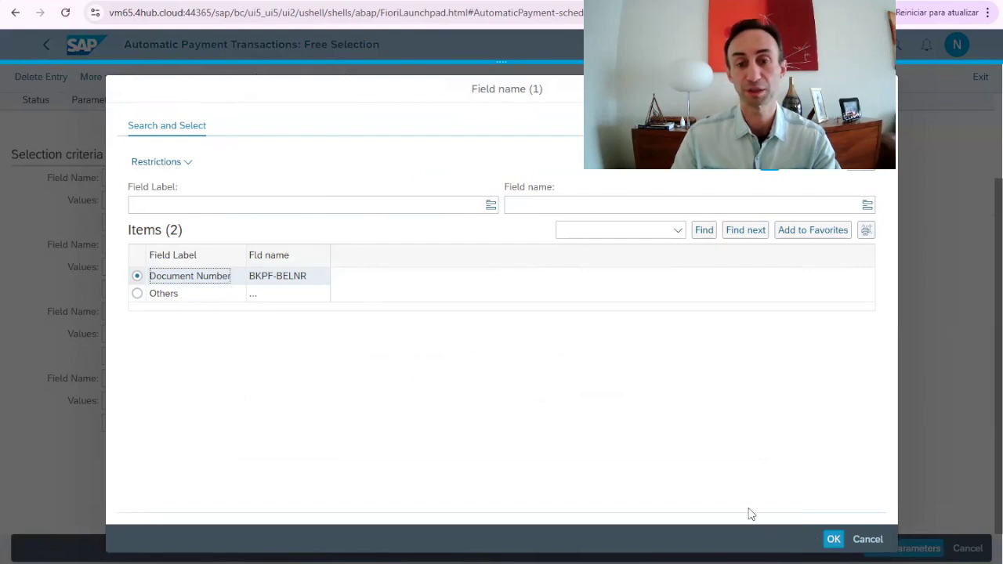
left_click(830, 541)
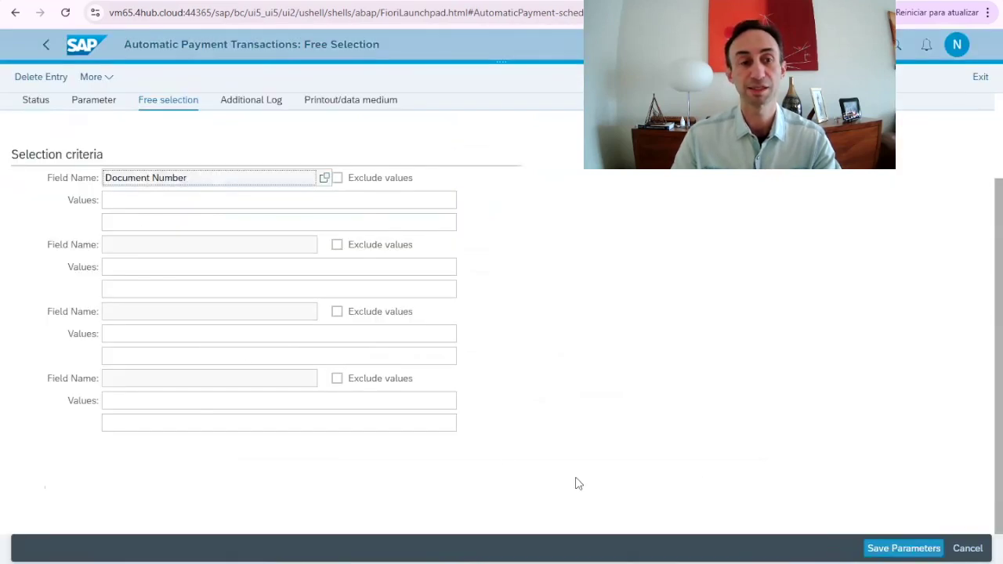
left_click(206, 201)
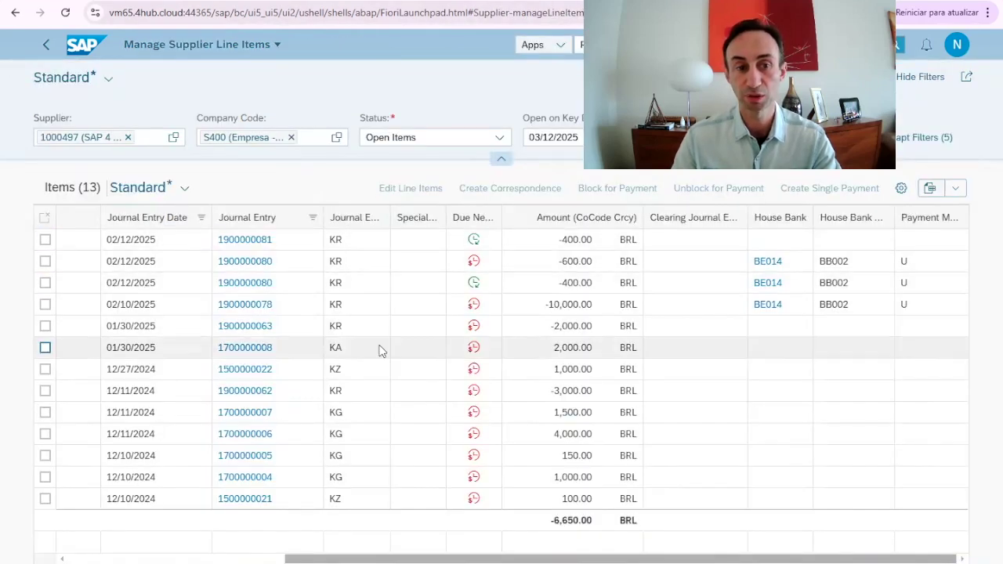
left_click_drag(294, 313, 219, 312)
key("ctrl+c")
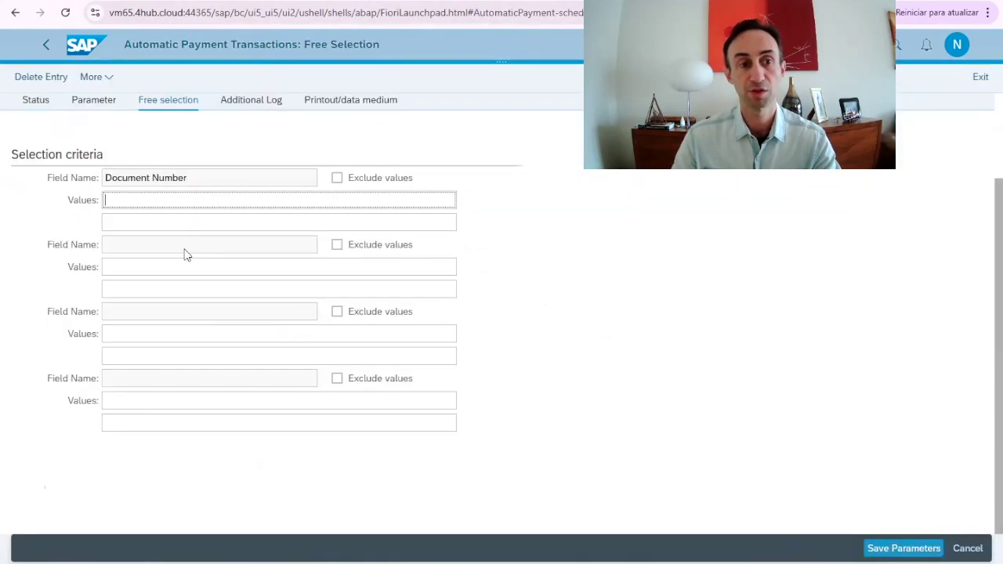
left_click(158, 223)
key("ctrl+v")
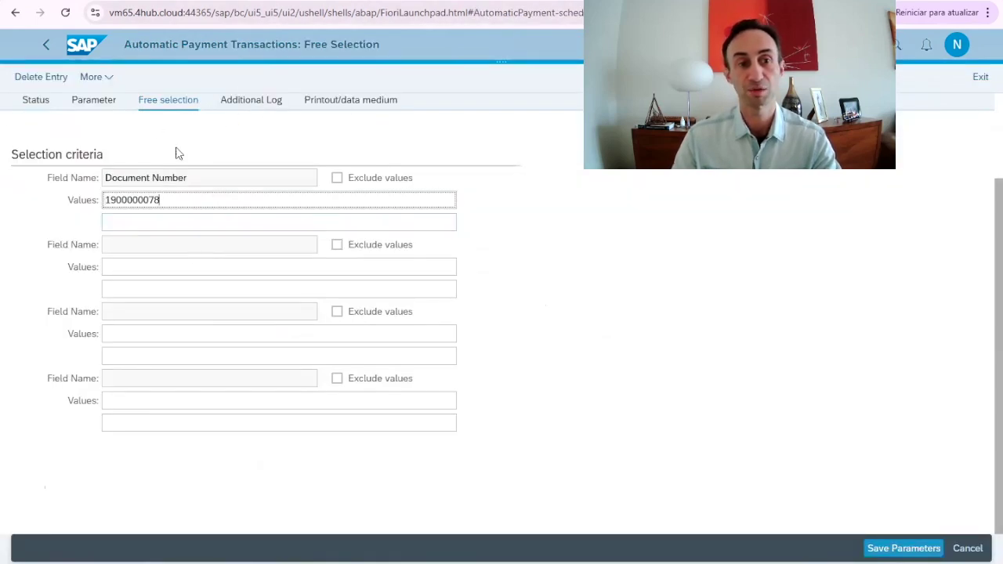
left_click(266, 197)
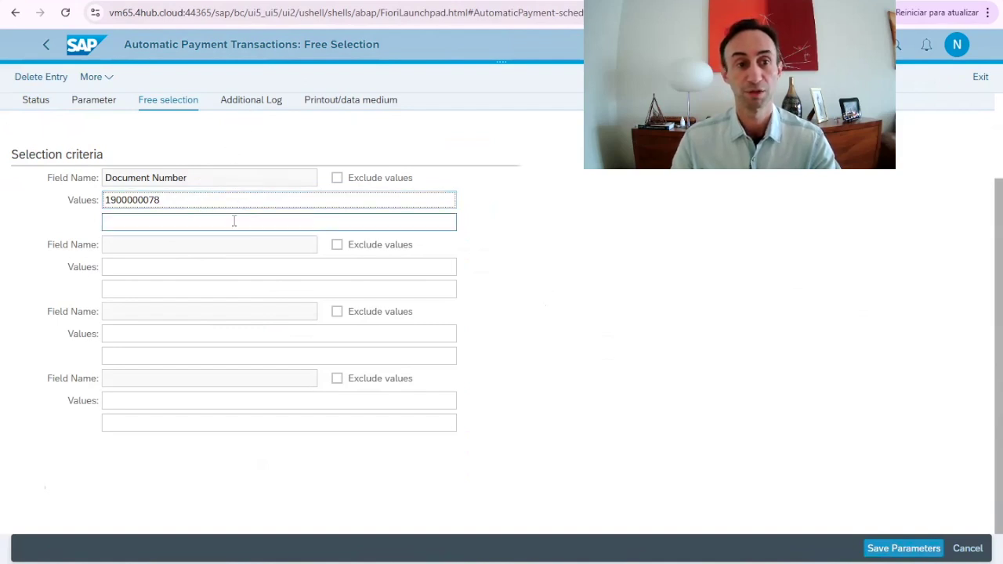
Browse Others > Document fields for a second selection, cancel, and go to Additional Log.
left_click(221, 246)
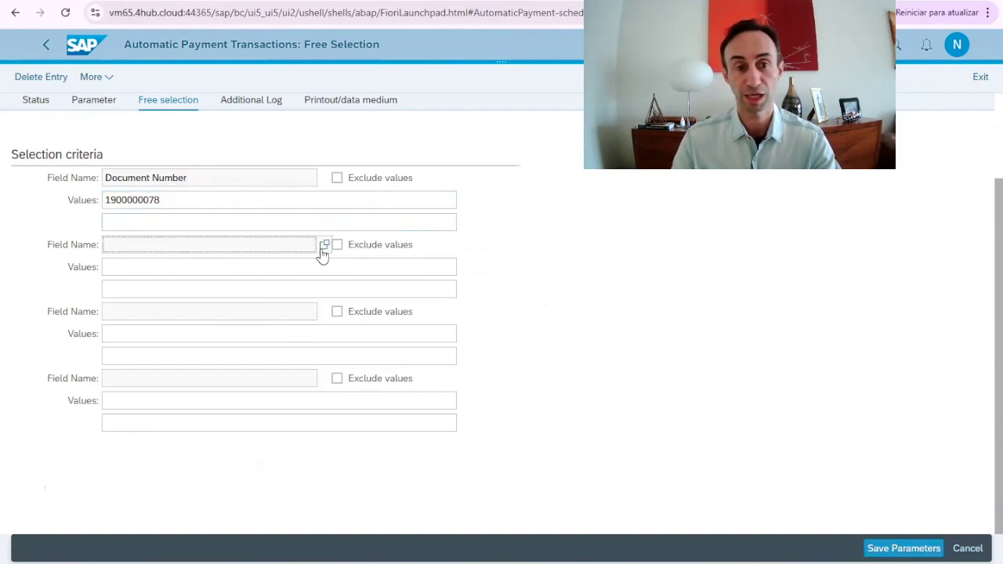
left_click(323, 248)
left_click(137, 295)
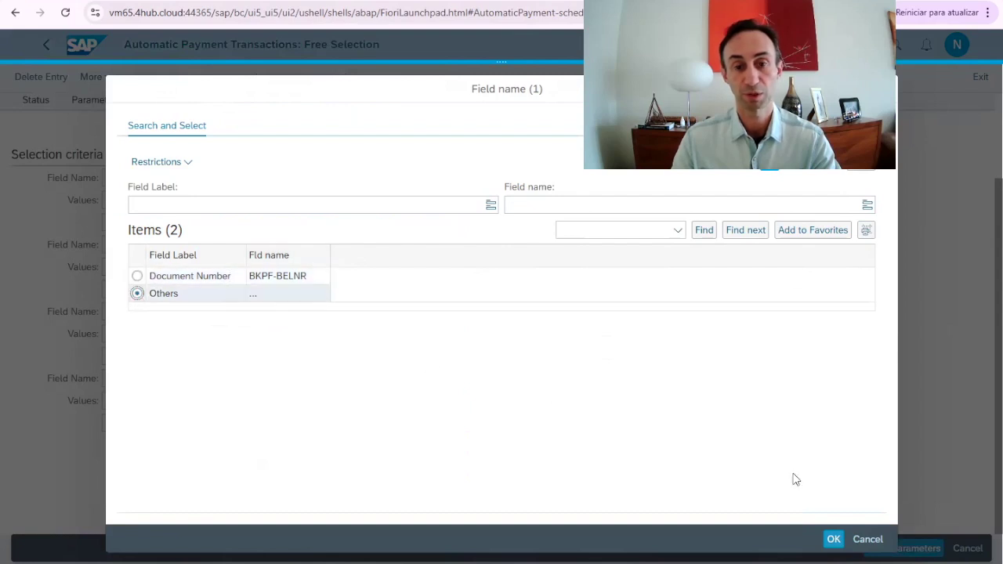
left_click(833, 540)
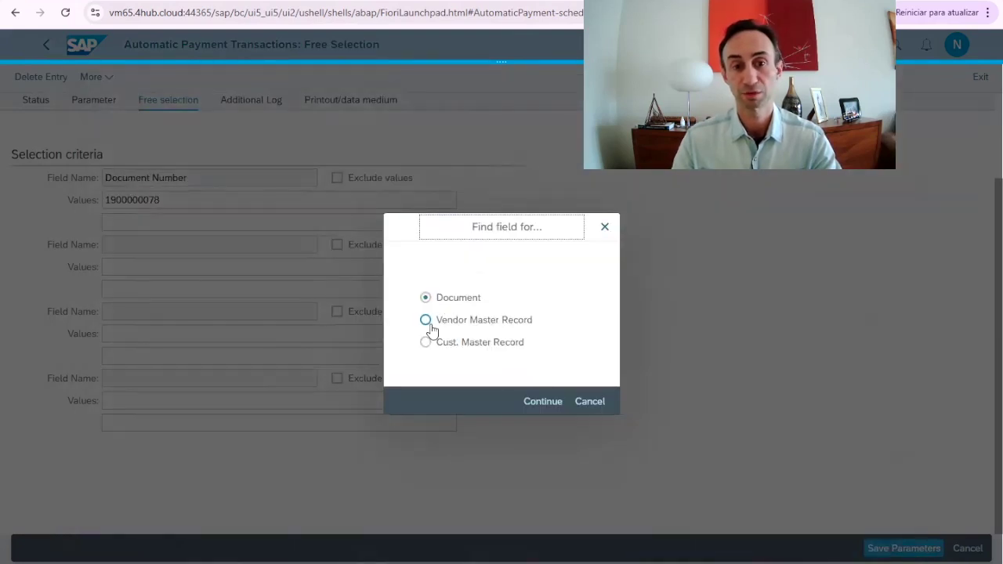
left_click(537, 407)
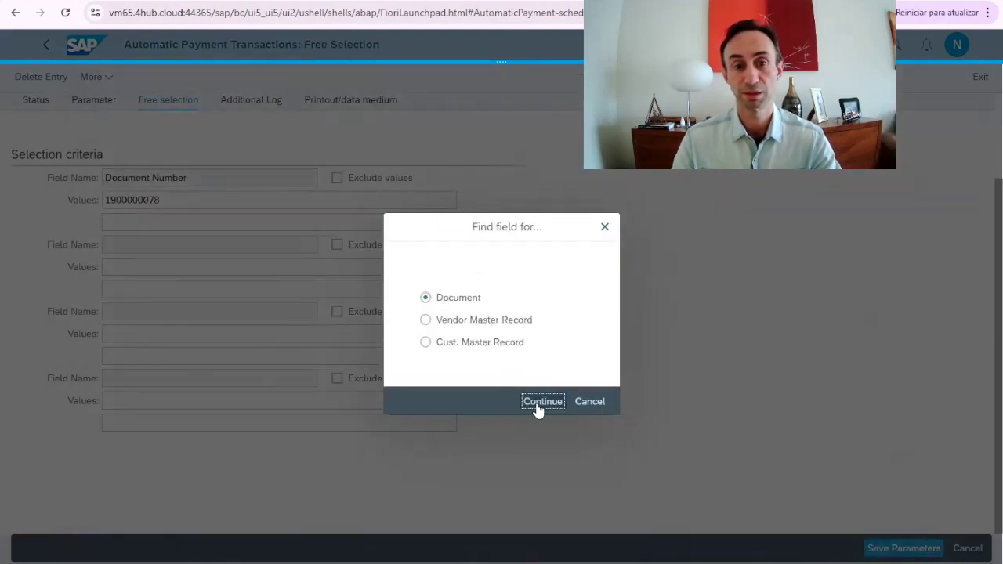
scroll(384, 379, "down", 3)
scroll(384, 366, "down", 15)
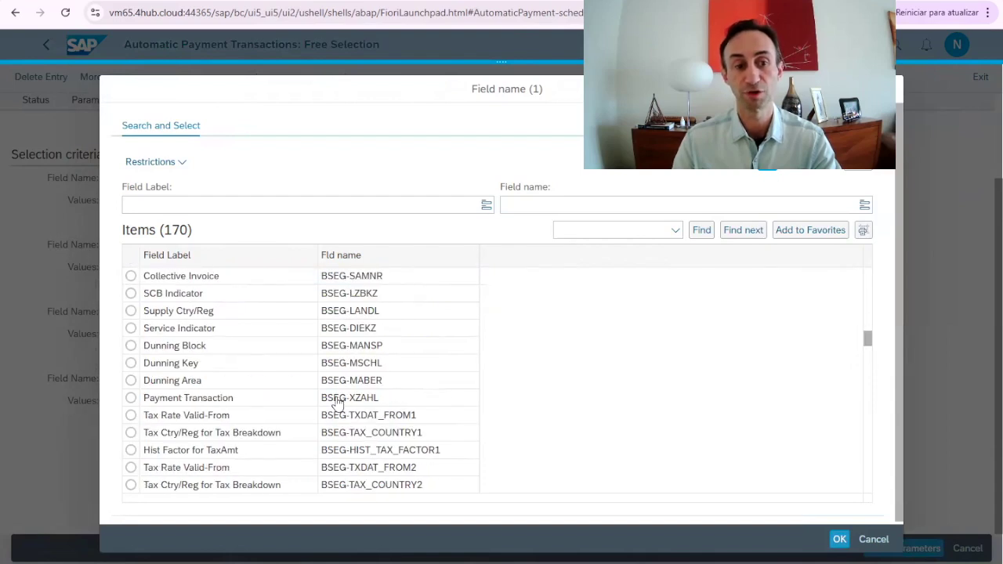
scroll(337, 402, "down", 20)
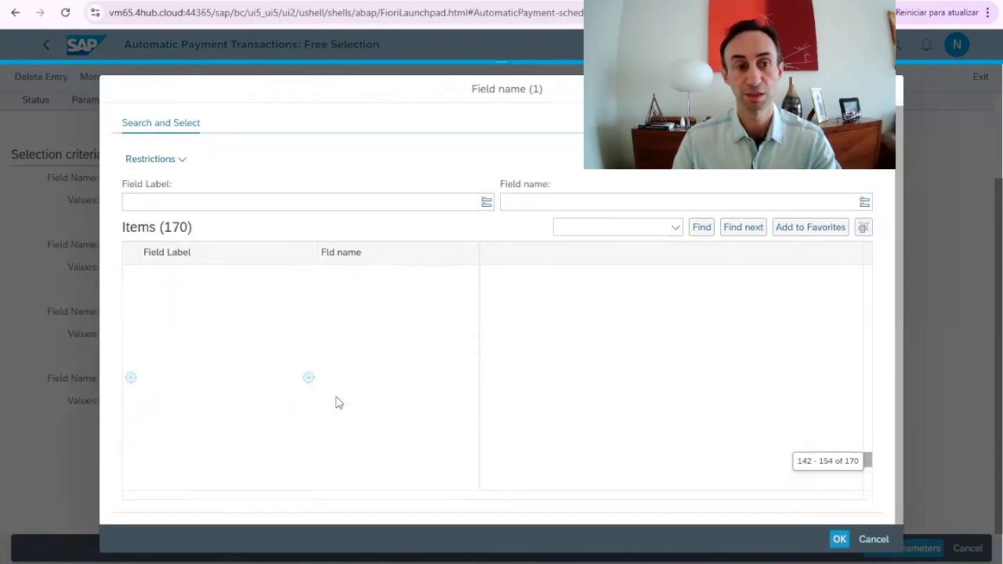
scroll(336, 402, "up", 20)
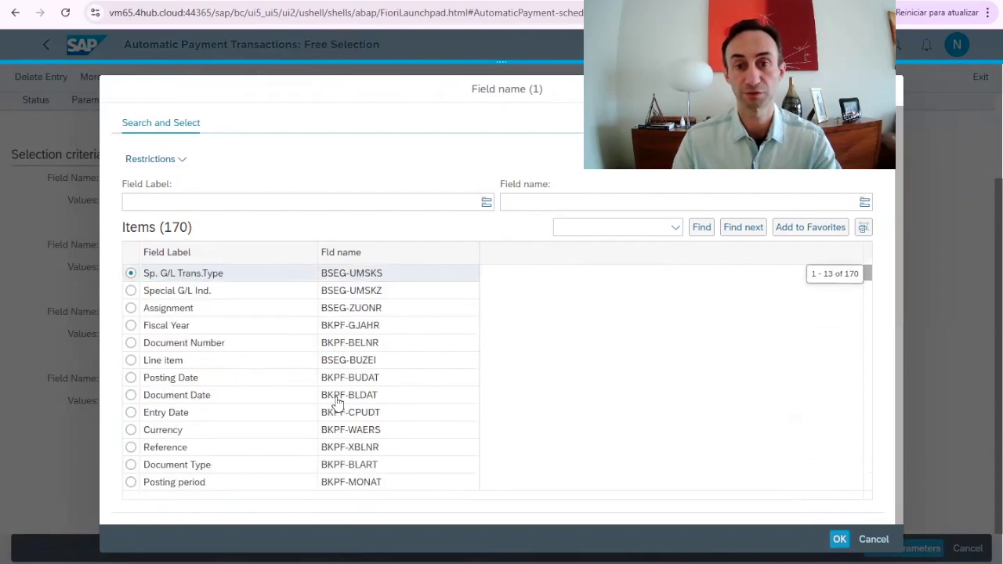
scroll(337, 402, "up", 1)
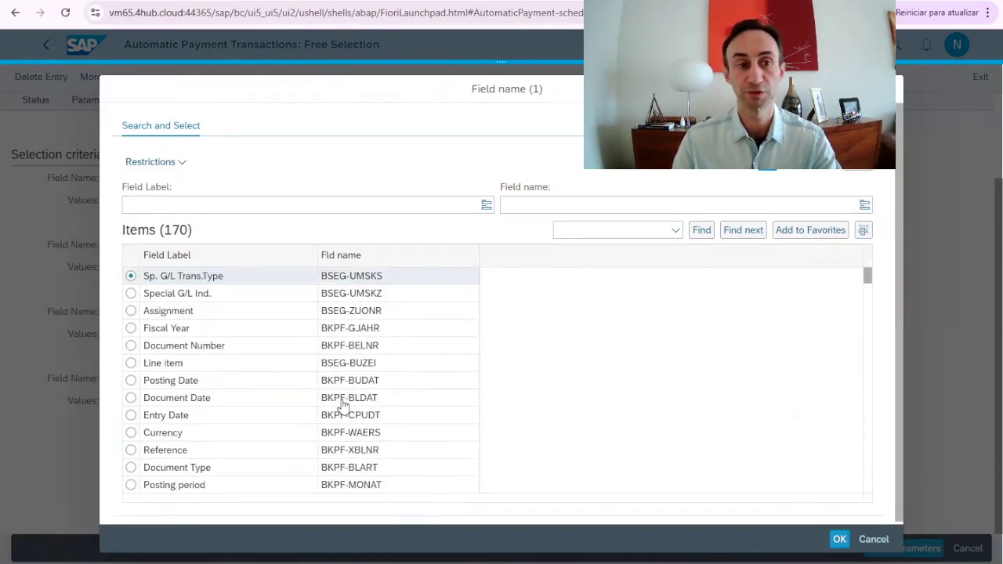
left_click(872, 540)
left_click(235, 102)
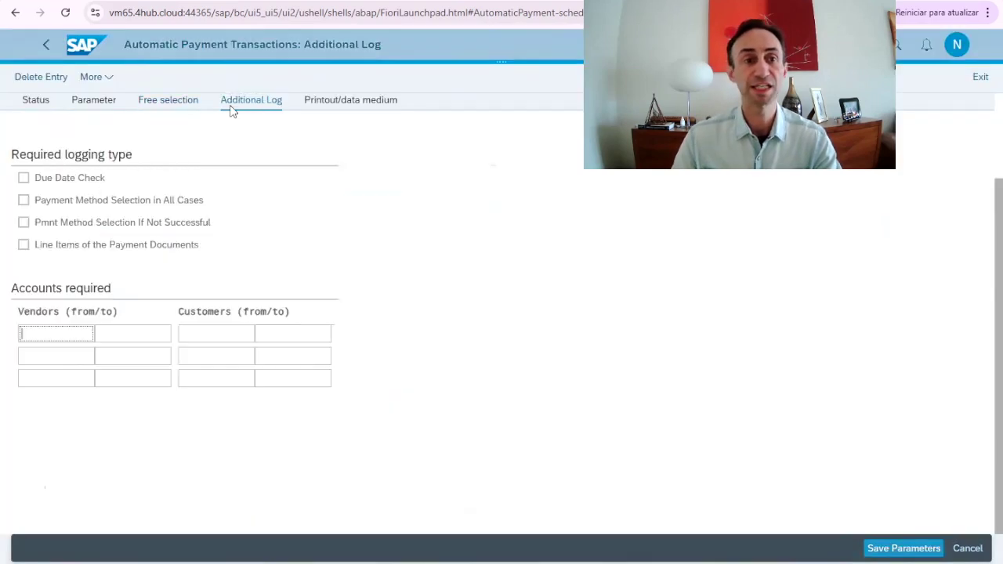
Enable Due Date Check, Payment Method Selection in All Cases and Line Items logs for supplier SAP 4 ALL.
left_click(35, 183)
left_click(25, 201)
left_click(24, 245)
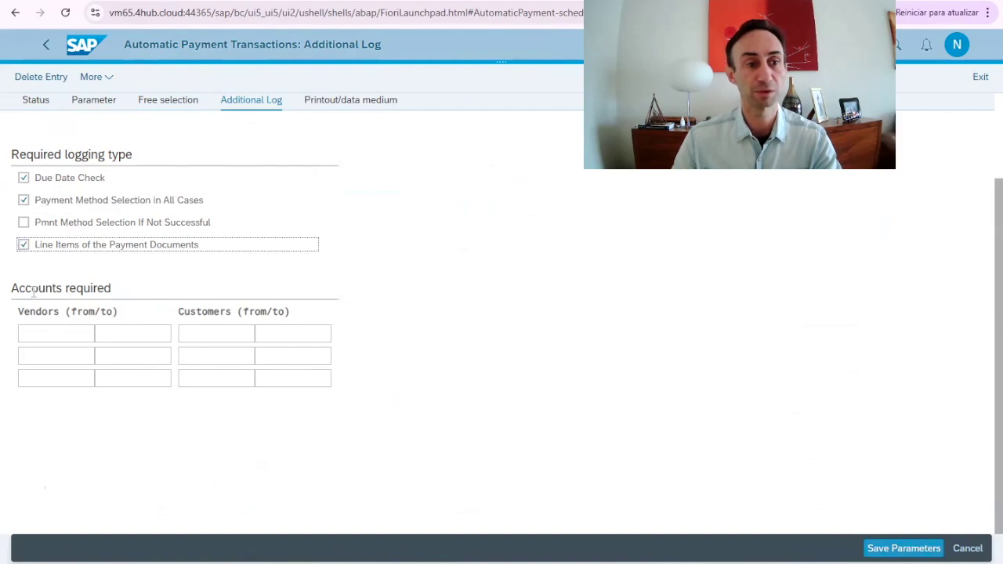
left_click(47, 335)
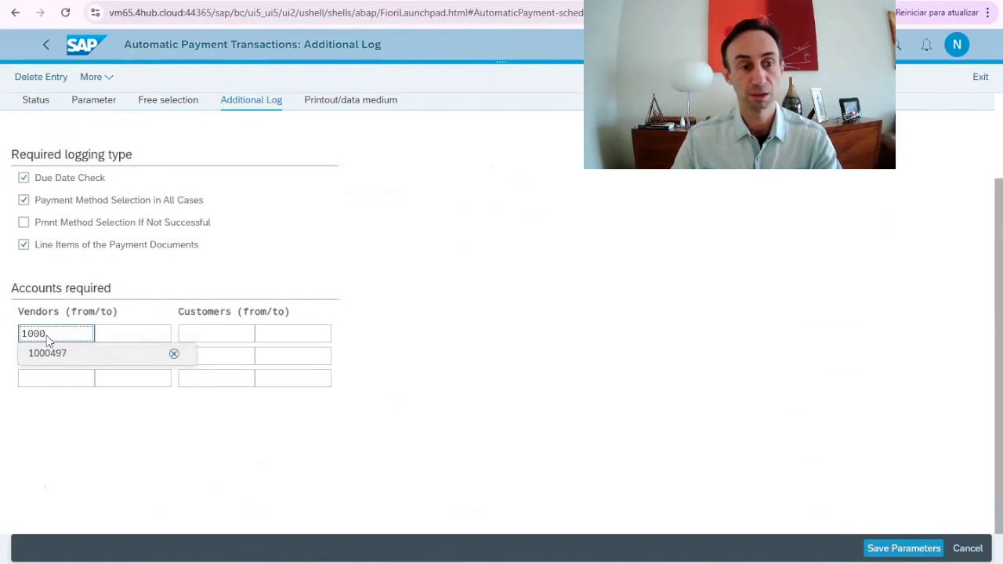
left_click(48, 352)
left_click(192, 333)
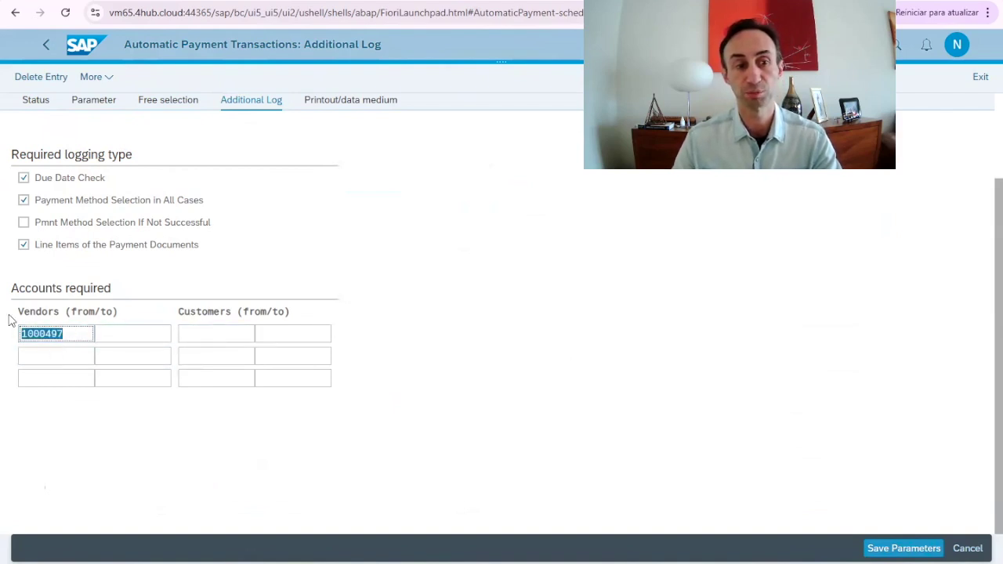
On the Printout/data medium tab, set variant VAR0001 for payment medium program RFFOBR_U.
left_click(325, 103)
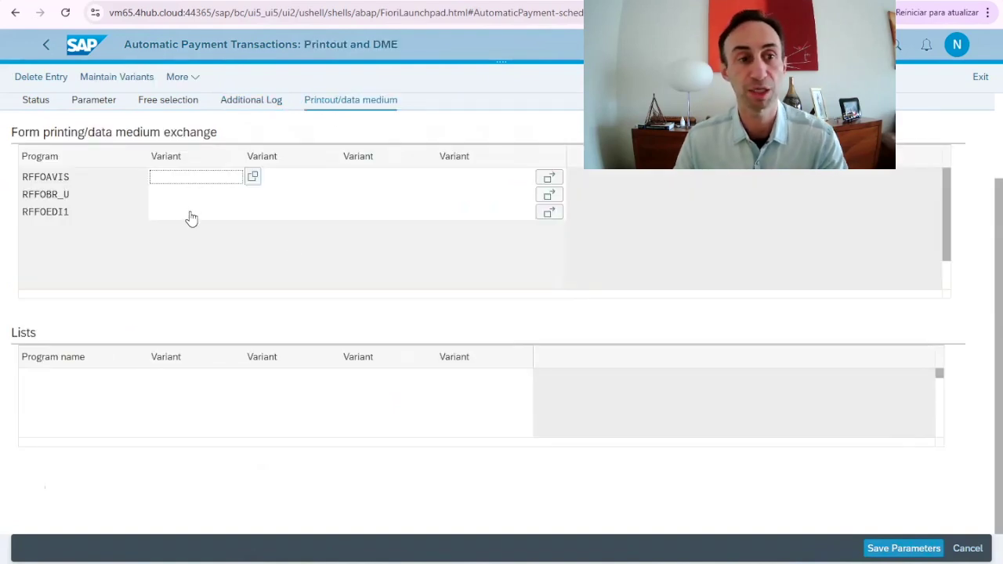
left_click(35, 210)
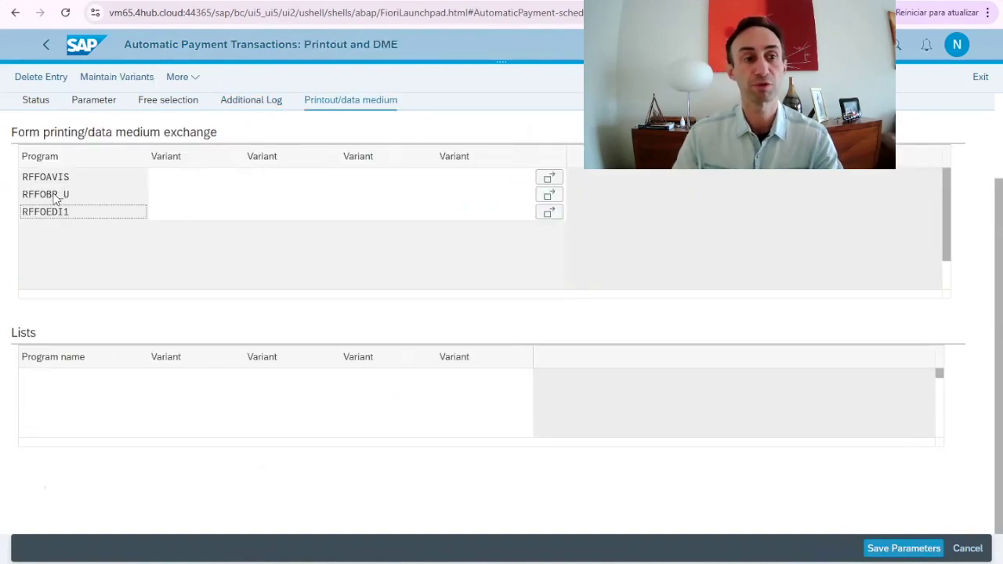
left_click(54, 196)
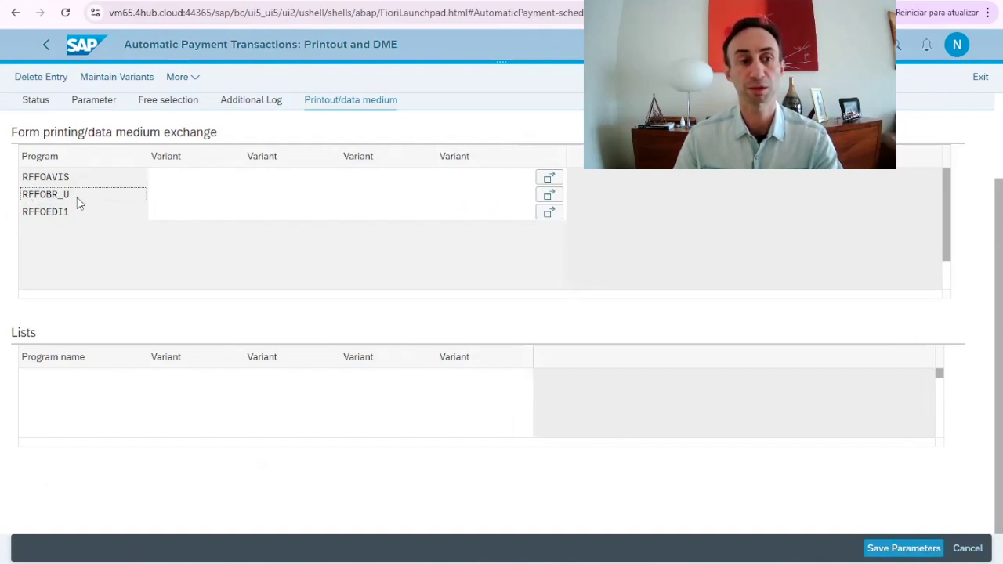
left_click(188, 196)
left_click(252, 194)
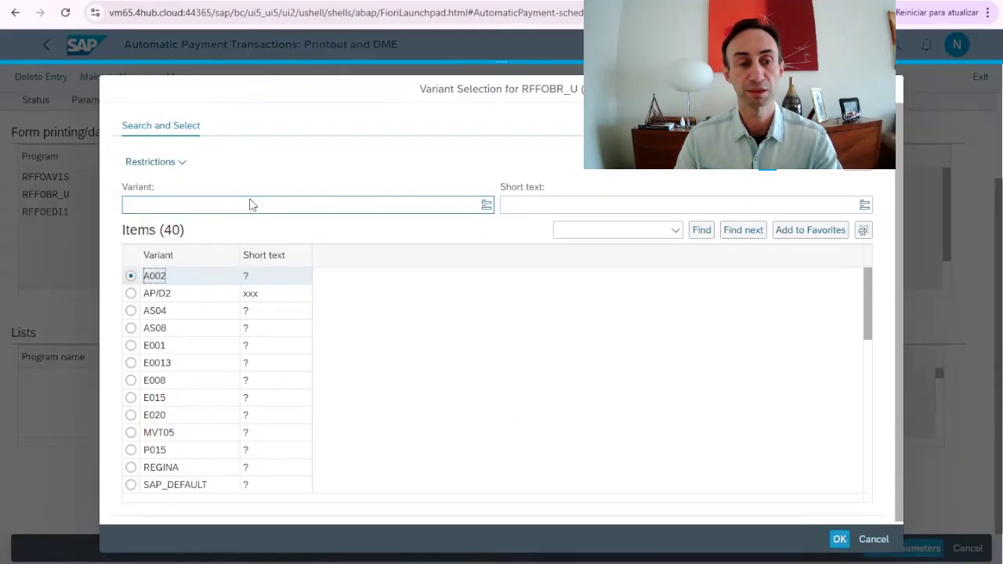
scroll(257, 340, "down", 3)
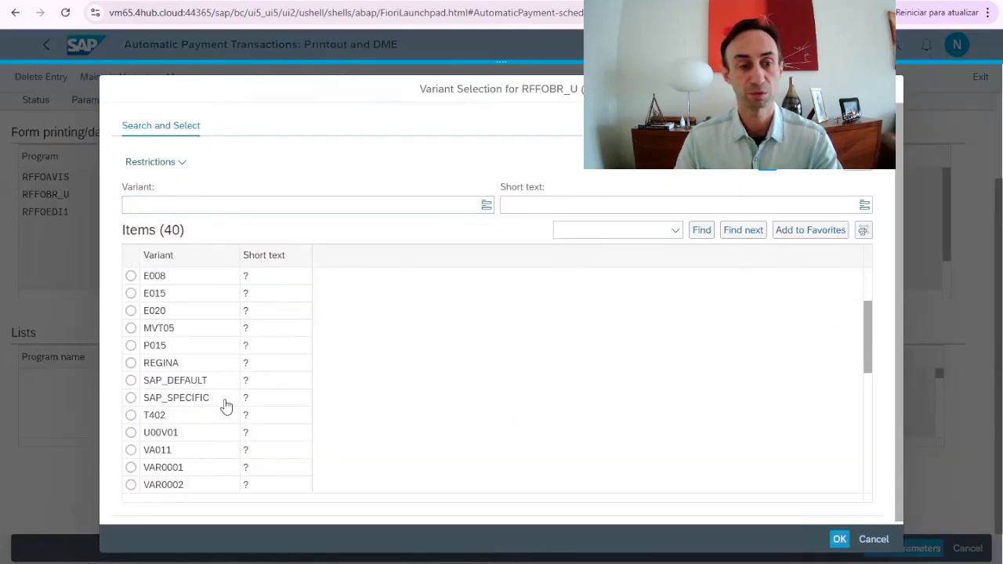
scroll(211, 423, "down", 1)
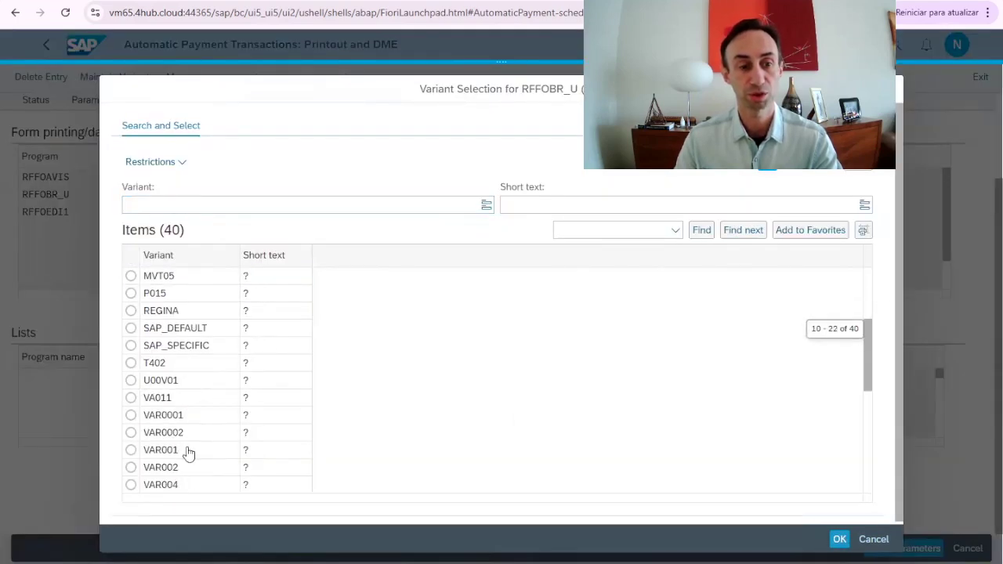
left_click(130, 415)
left_click(836, 539)
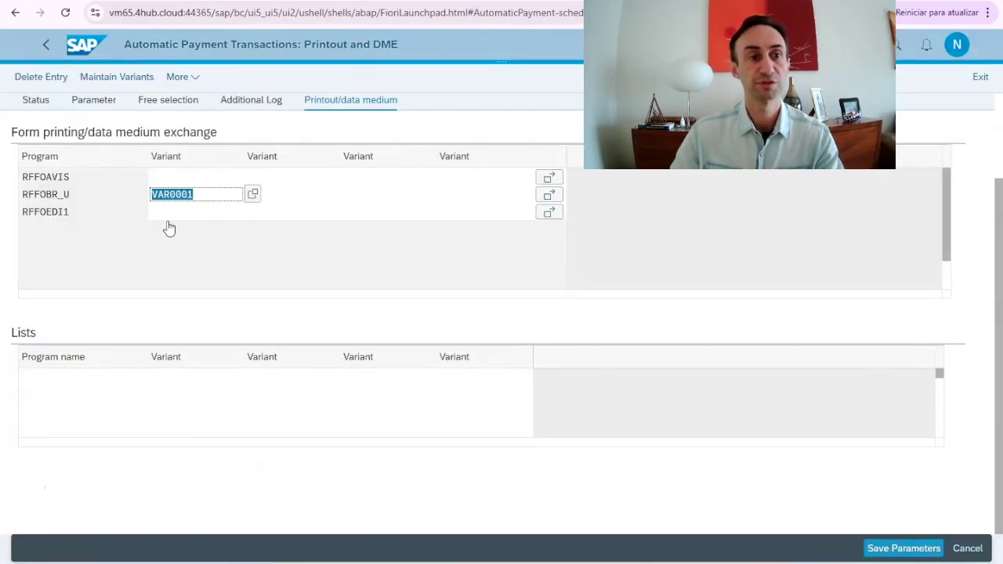
Review RFFOBR_U variant VAR0001: company code S400, method U, house bank BE014, account BB002.
left_click(115, 82)
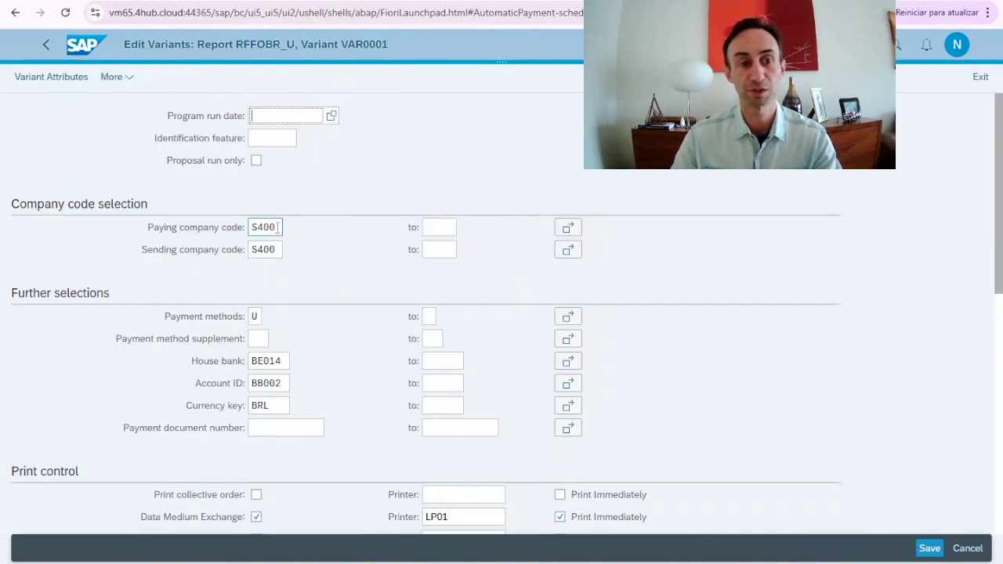
scroll(306, 249, "down", 2)
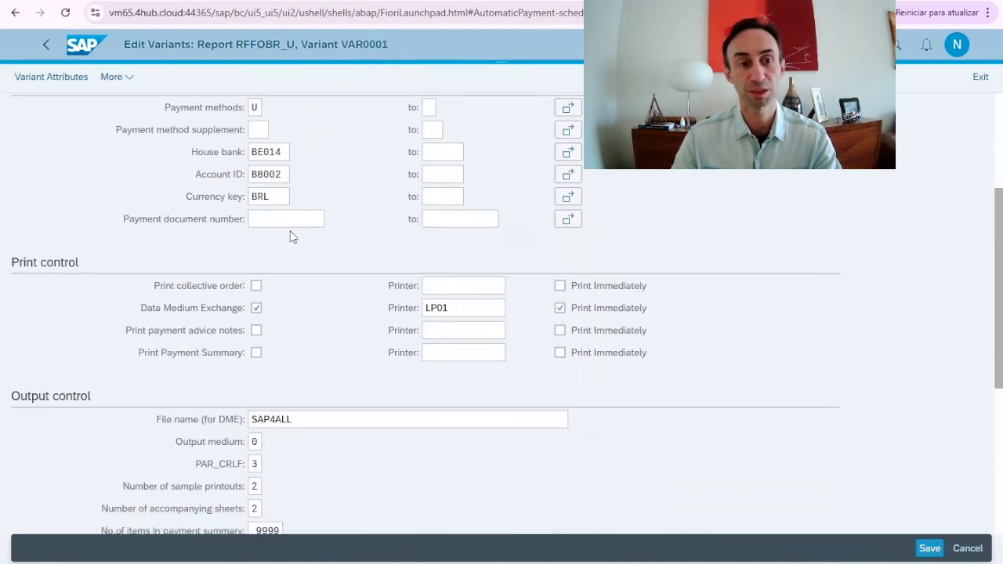
scroll(254, 247, "up", 1)
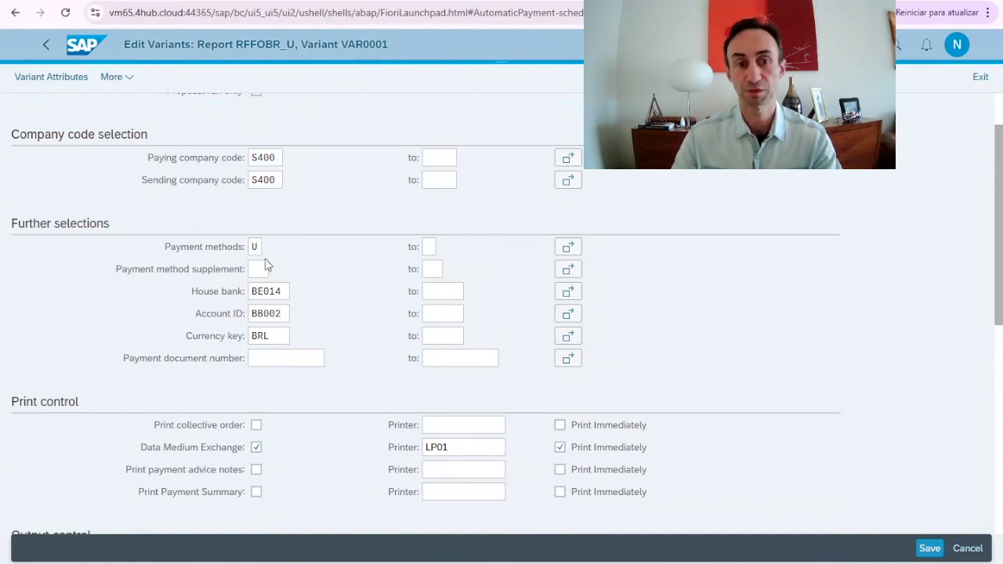
scroll(287, 280, "down", 1)
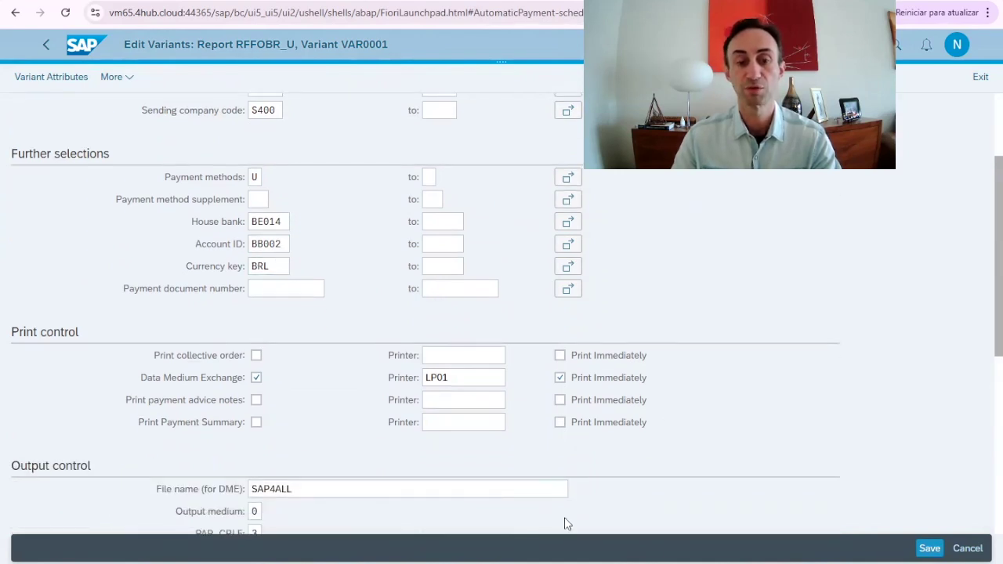
In SAP GUI, check house bank BE014's subaccount 11001010, then return to the bank list.
left_click(458, 506)
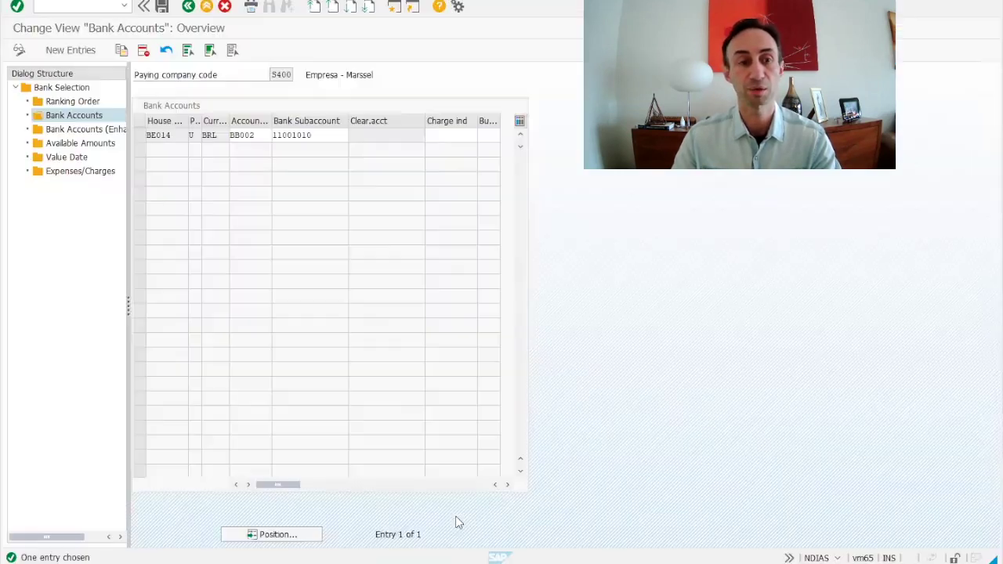
left_click(325, 132)
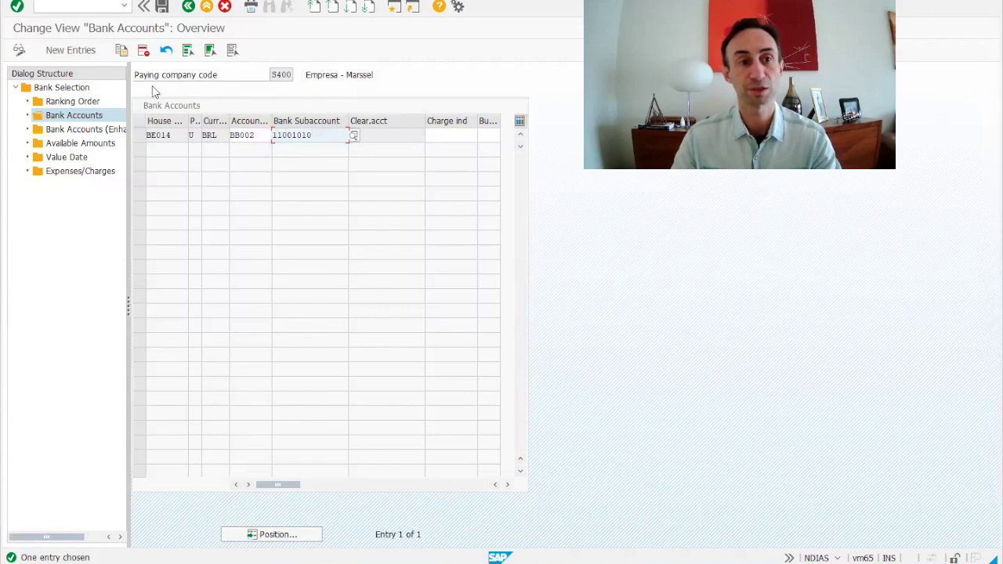
left_click(188, 7)
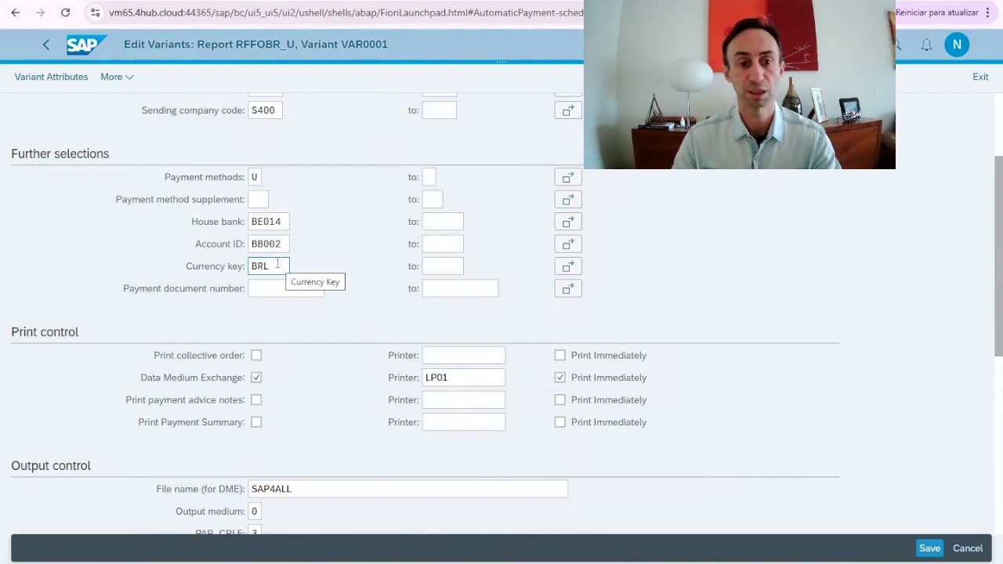
Set the variant's PAR_CRLF line feed option to 3 (CR/LF).
scroll(277, 264, "down", 3)
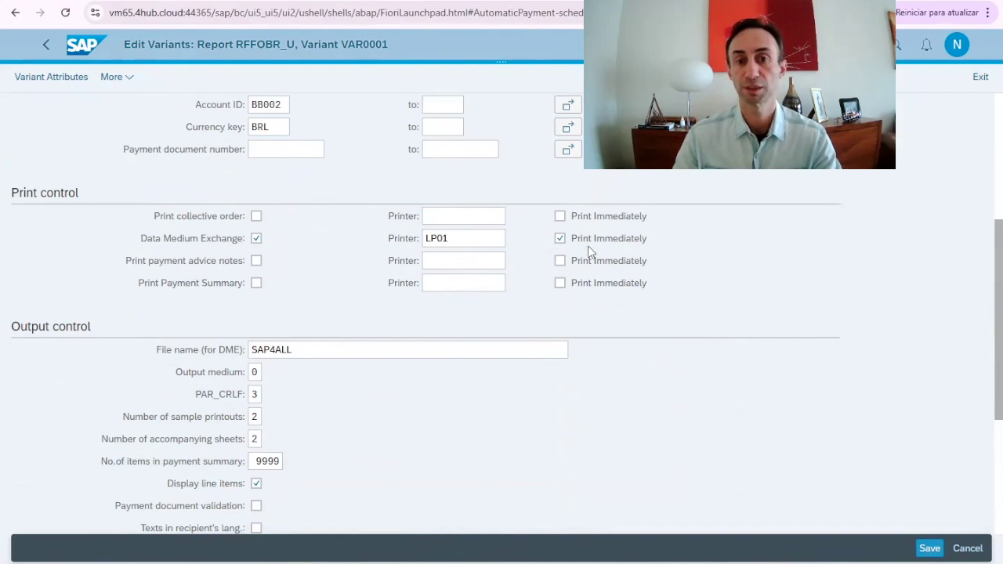
scroll(429, 304, "down", 3)
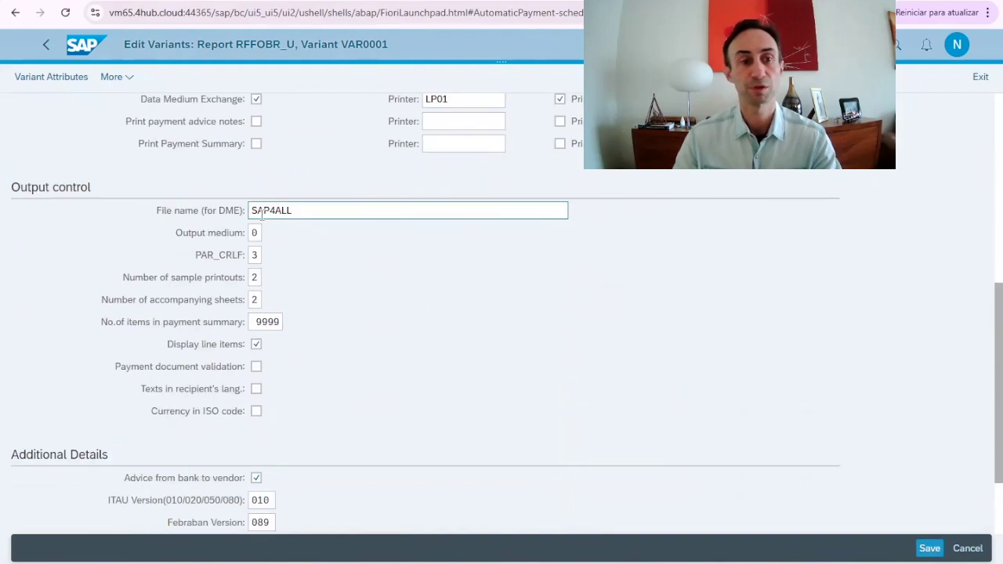
left_click(256, 256)
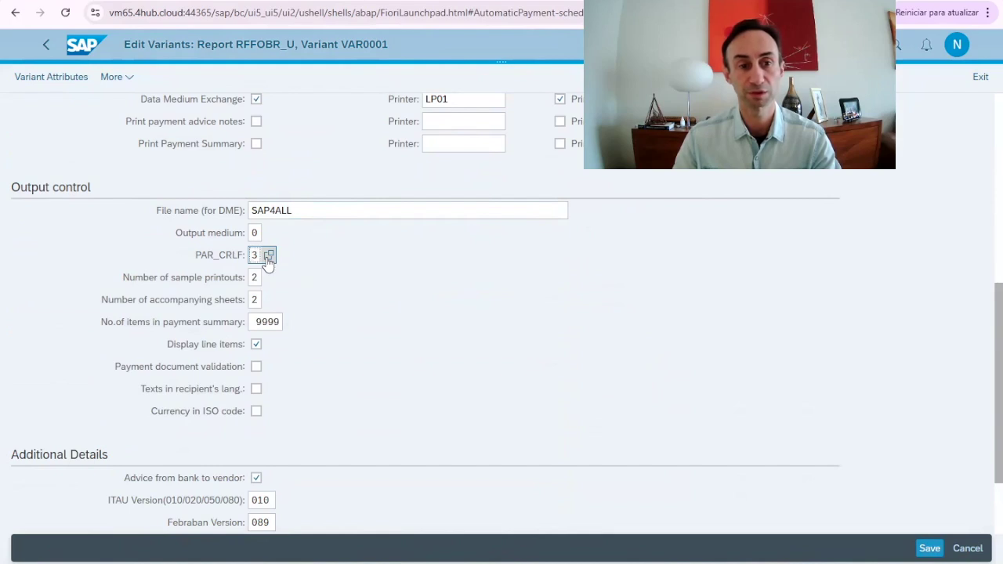
left_click(268, 256)
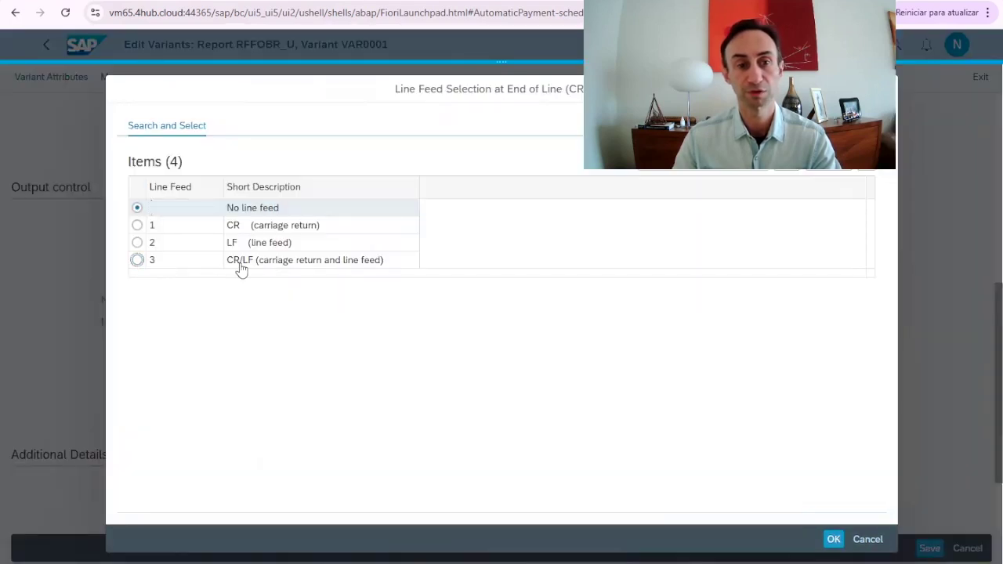
left_click(286, 266)
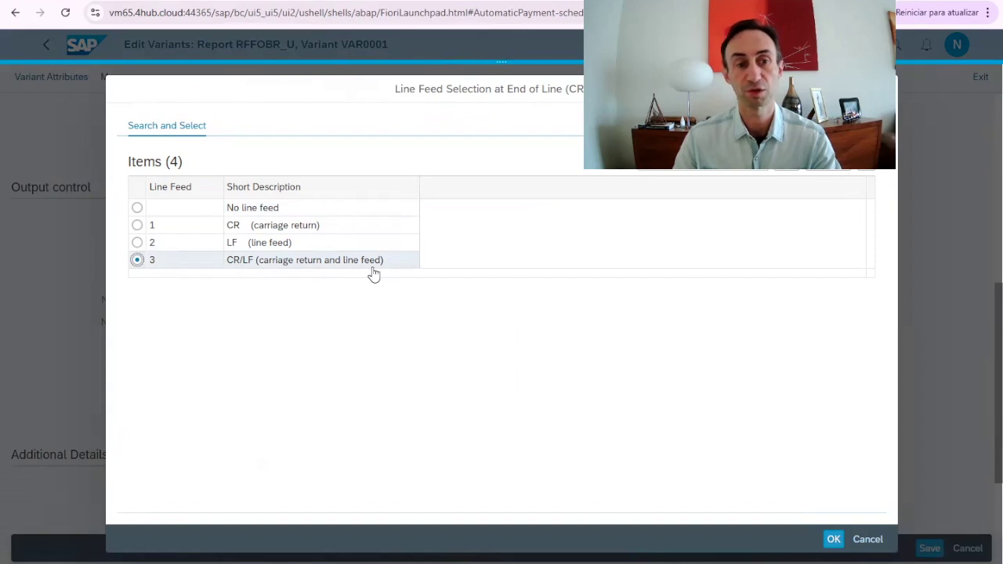
left_click(832, 540)
Leave the variant unsaved, save the ND002 run parameters, and check its status.
scroll(311, 348, "down", 2)
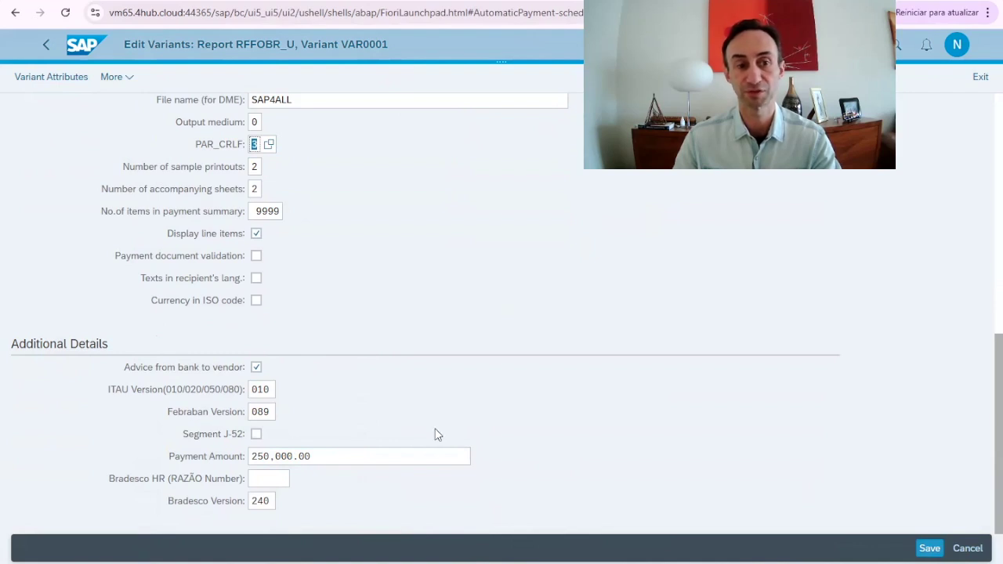
scroll(436, 434, "up", 8)
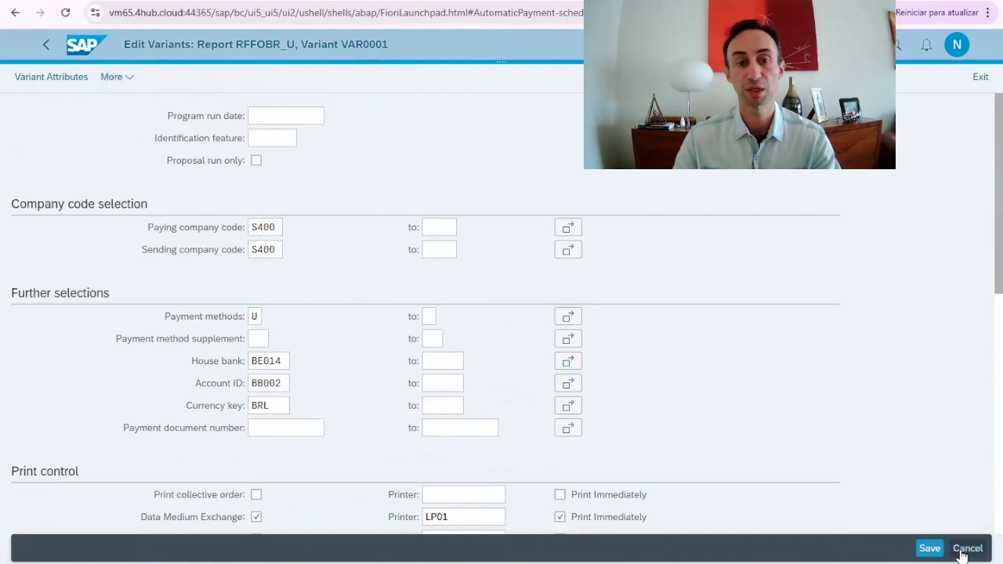
scroll(490, 418, "down", 7)
scroll(490, 419, "up", 5)
scroll(491, 422, "up", 2)
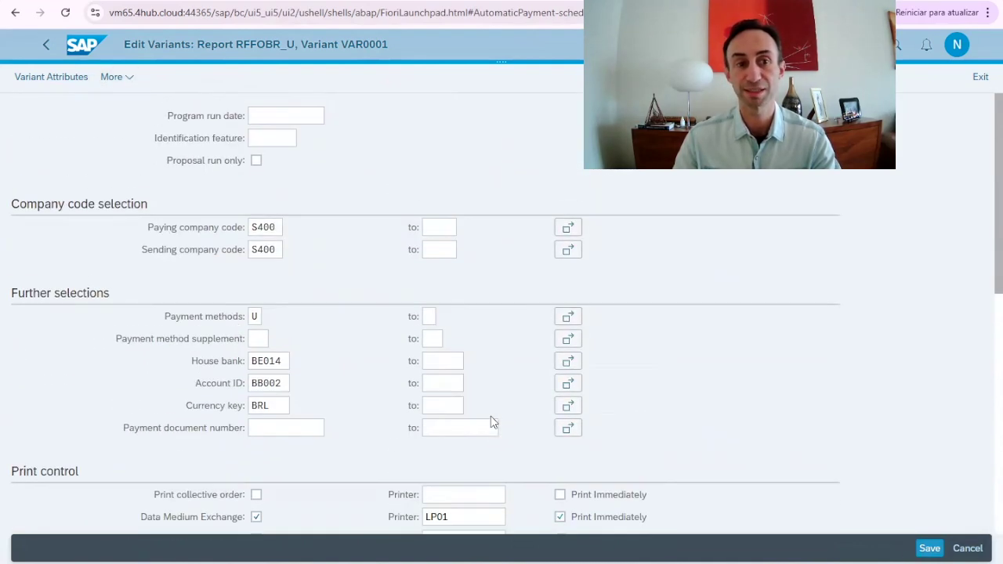
left_click(965, 549)
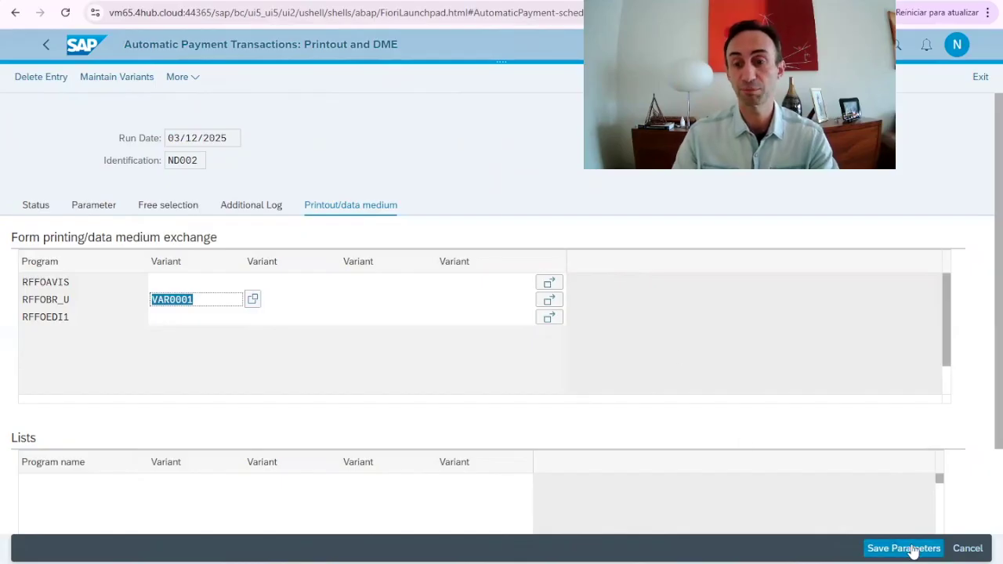
left_click(905, 549)
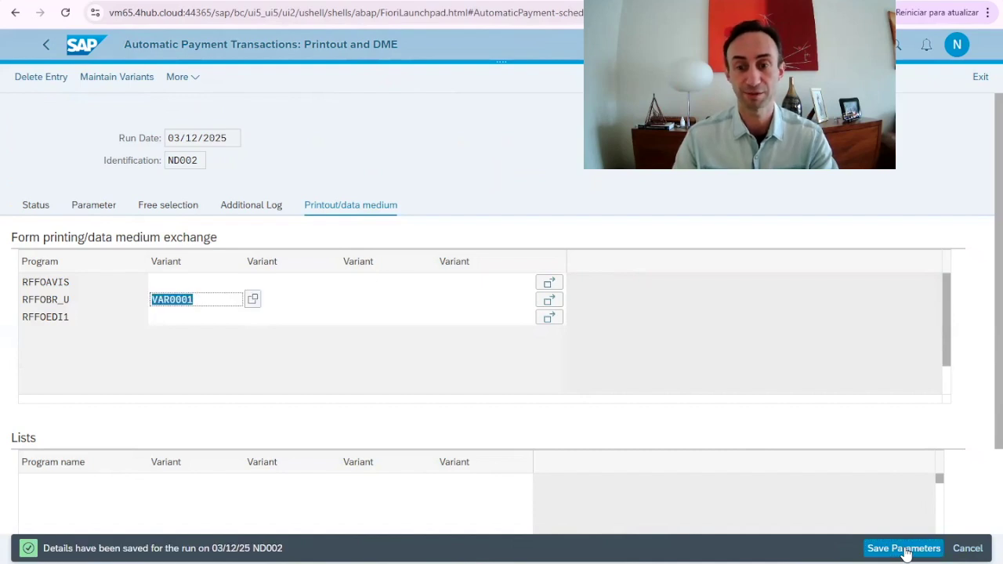
left_click(45, 204)
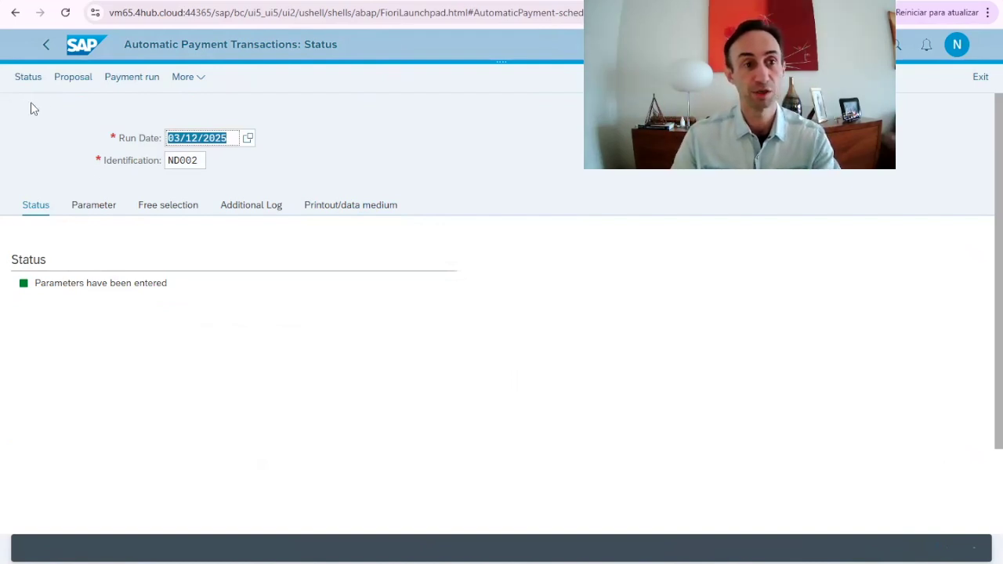
left_click(69, 80)
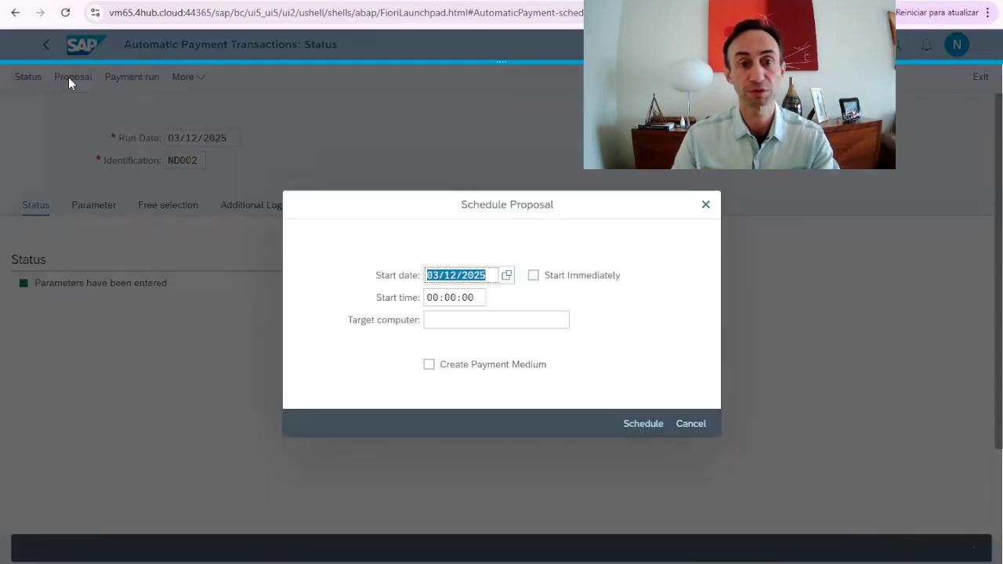
left_click(534, 276)
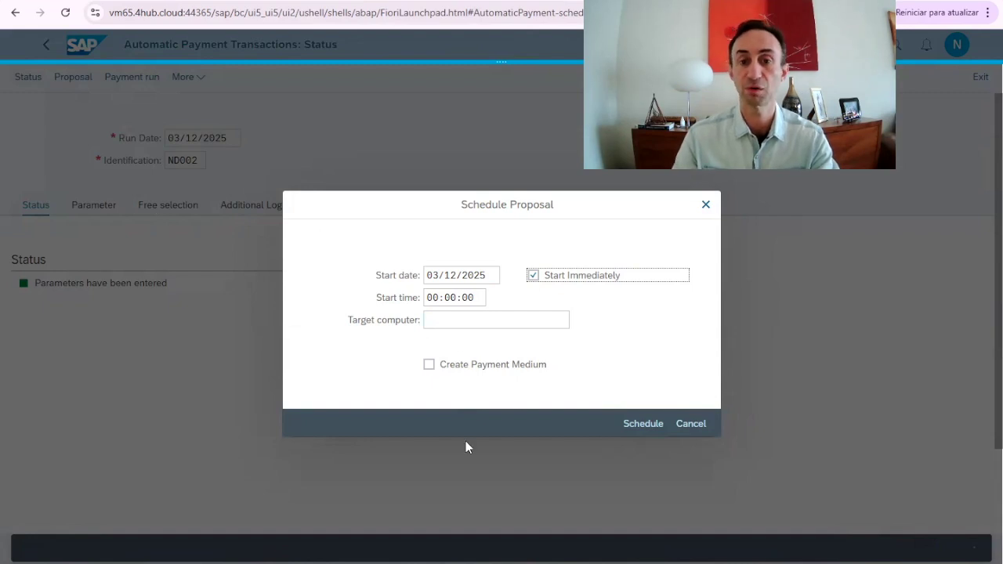
left_click(642, 423)
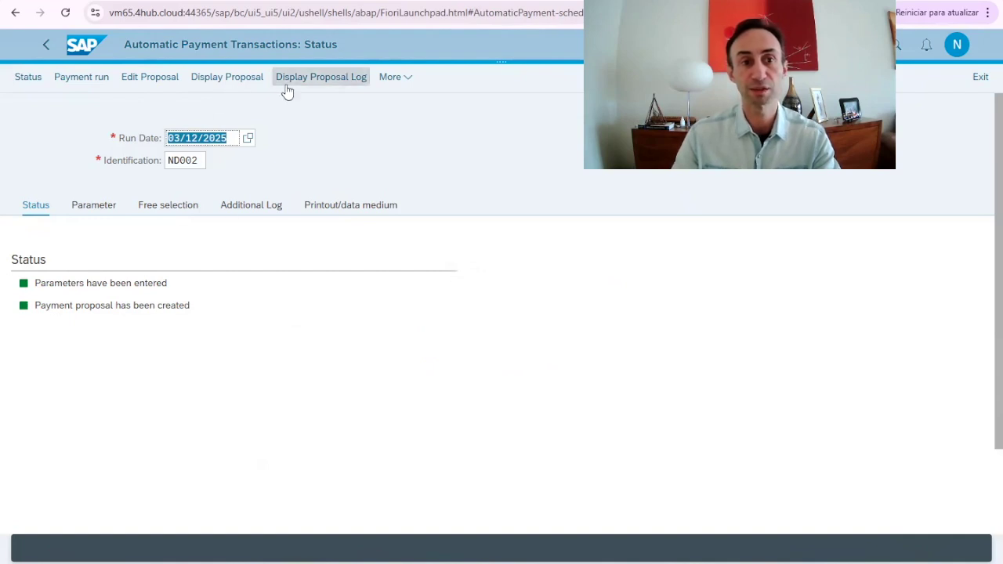
left_click(323, 81)
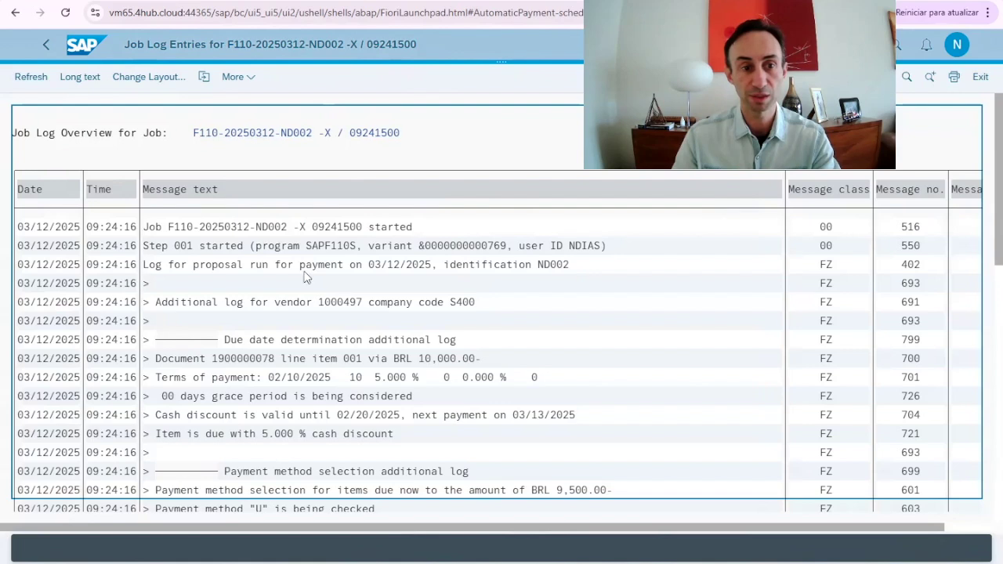
left_click(191, 228)
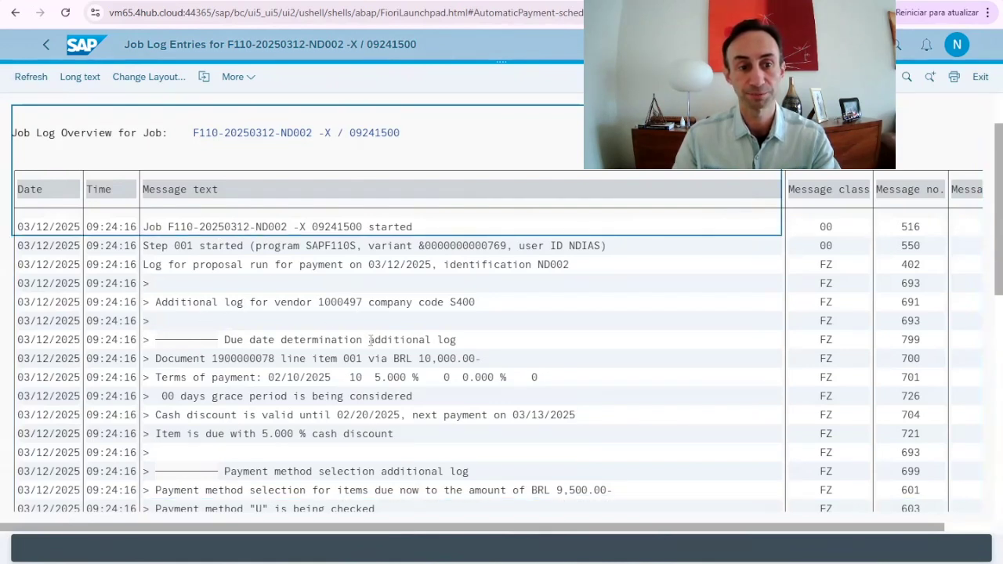
scroll(263, 365, "down", 1)
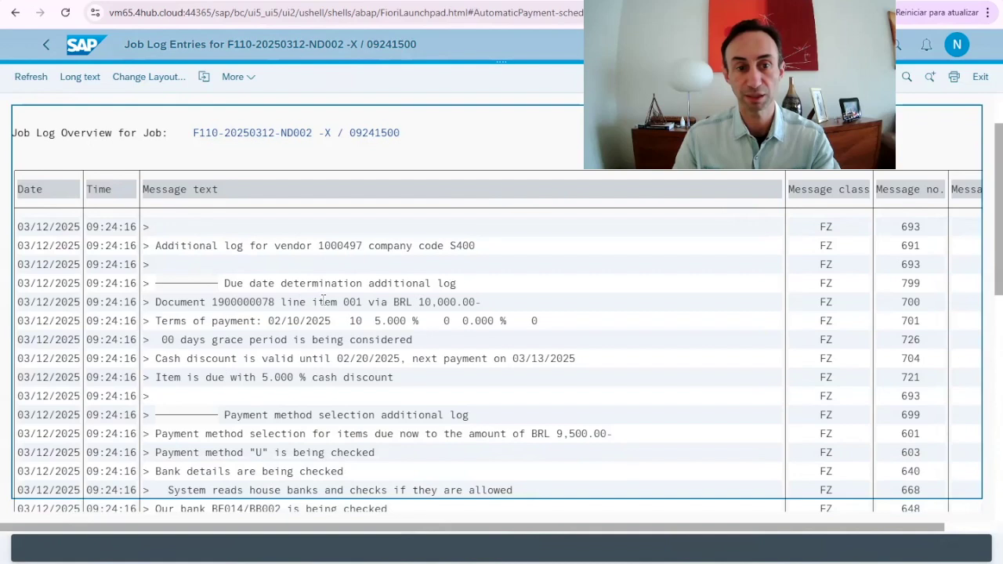
scroll(332, 343, "down", 2)
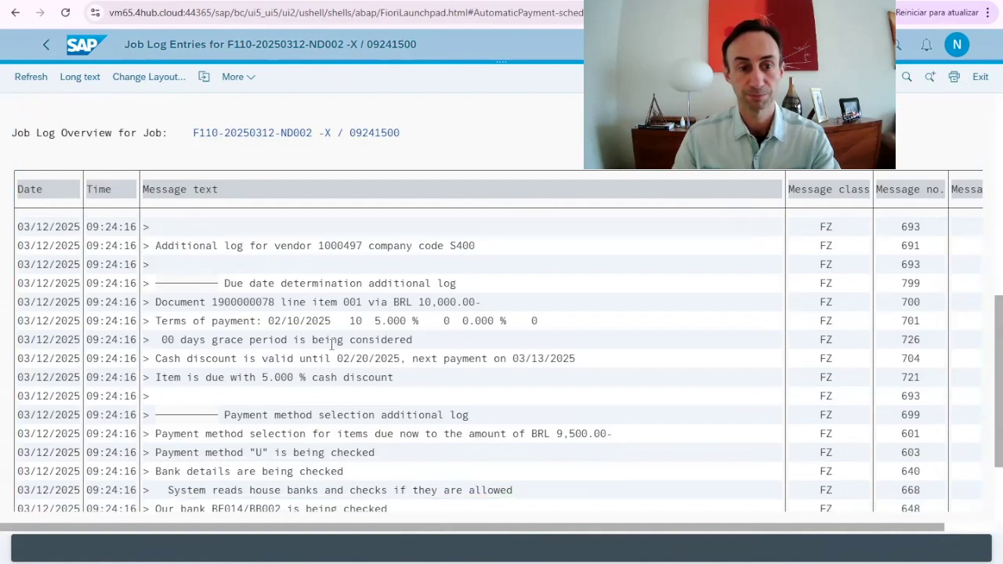
scroll(332, 343, "down", 2)
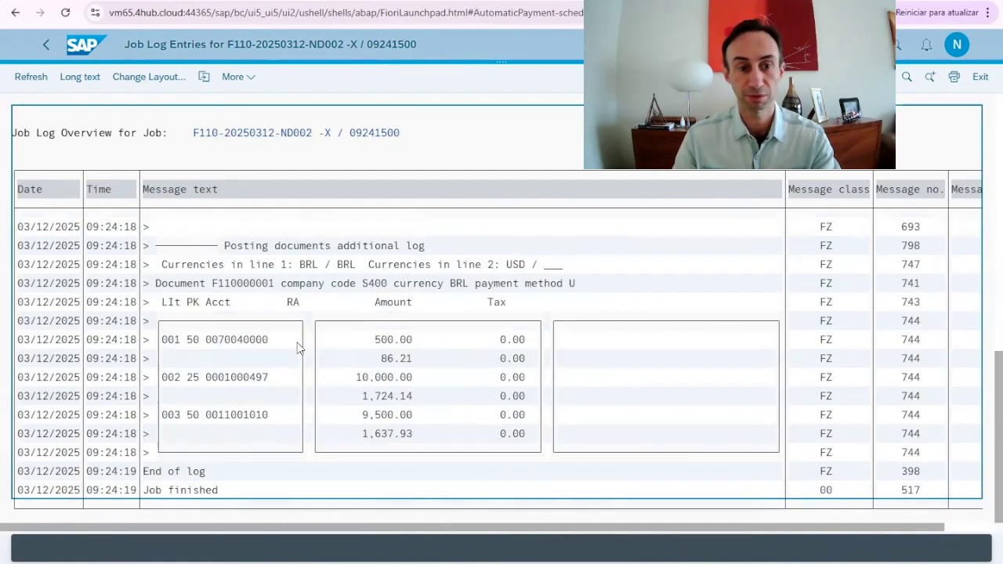
scroll(297, 339, "up", 3)
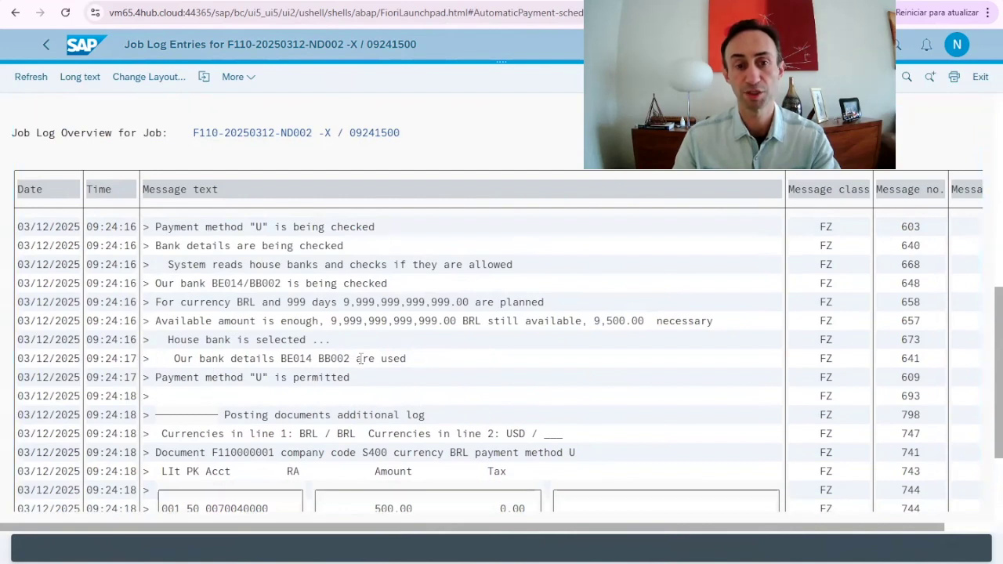
scroll(360, 358, "down", 1)
scroll(360, 358, "down", 2)
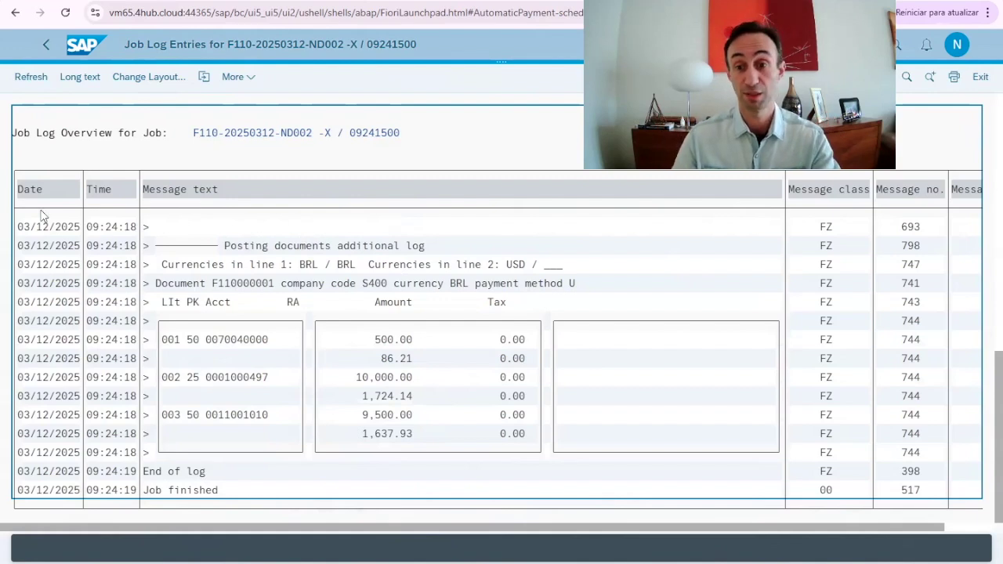
Schedule the ND002 payment run immediately with Create Payment Medium ticked.
left_click(47, 49)
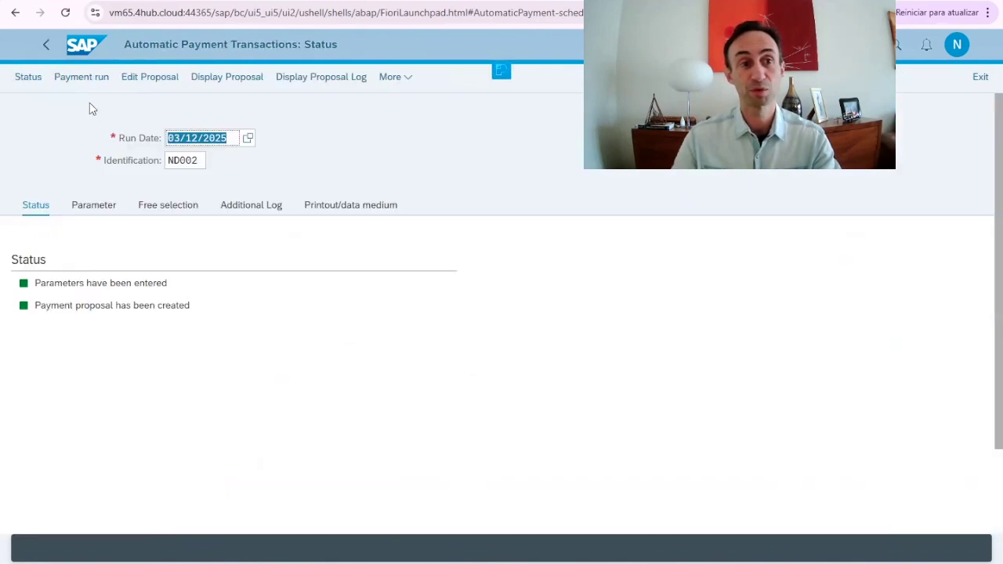
left_click(82, 78)
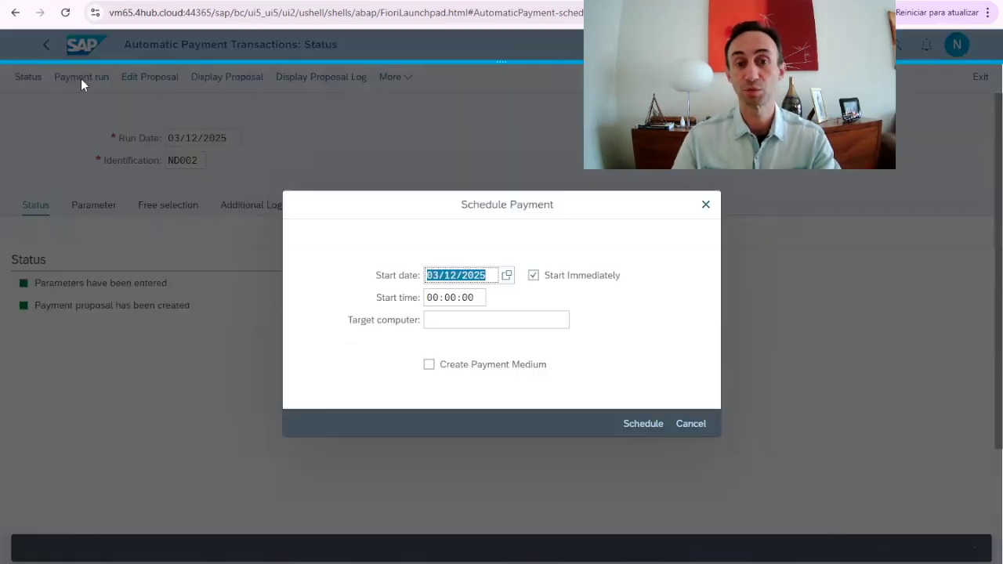
left_click(428, 366)
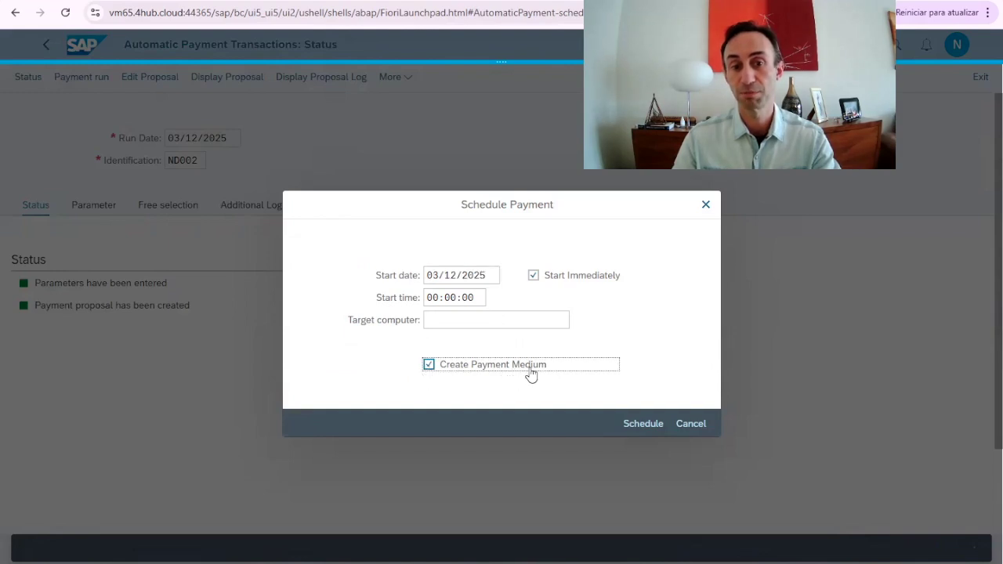
left_click(640, 428)
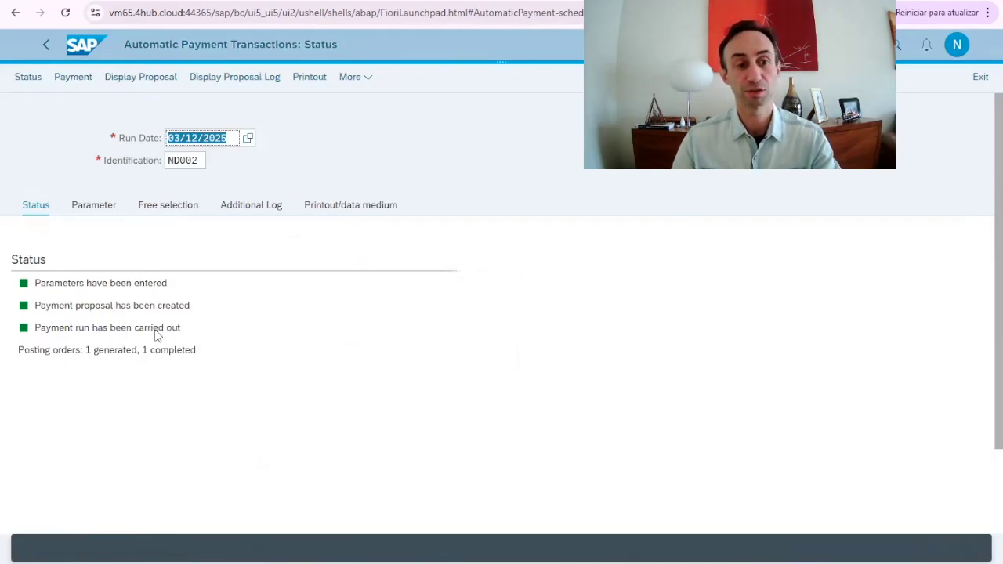
left_click(83, 81)
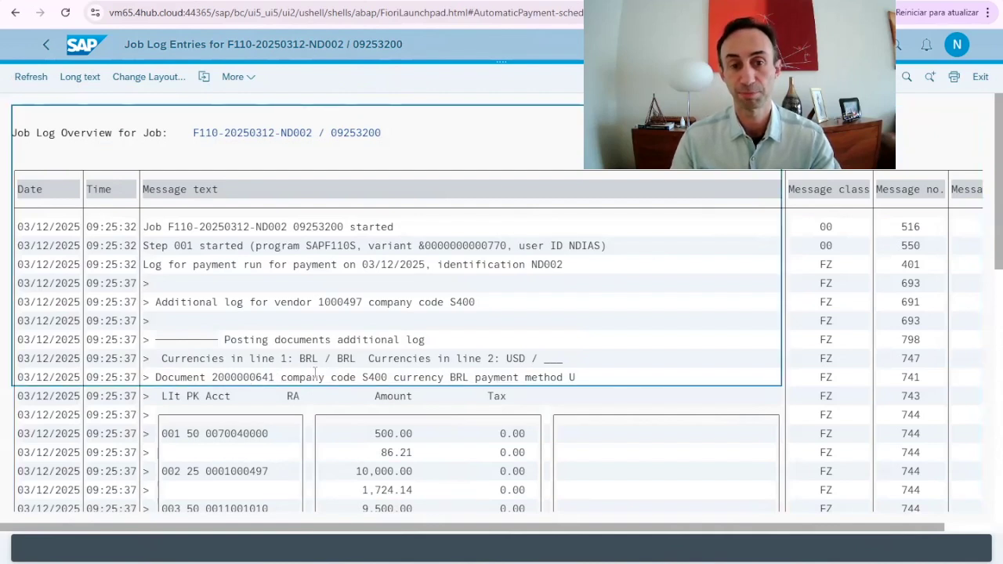
scroll(451, 358, "down", 3)
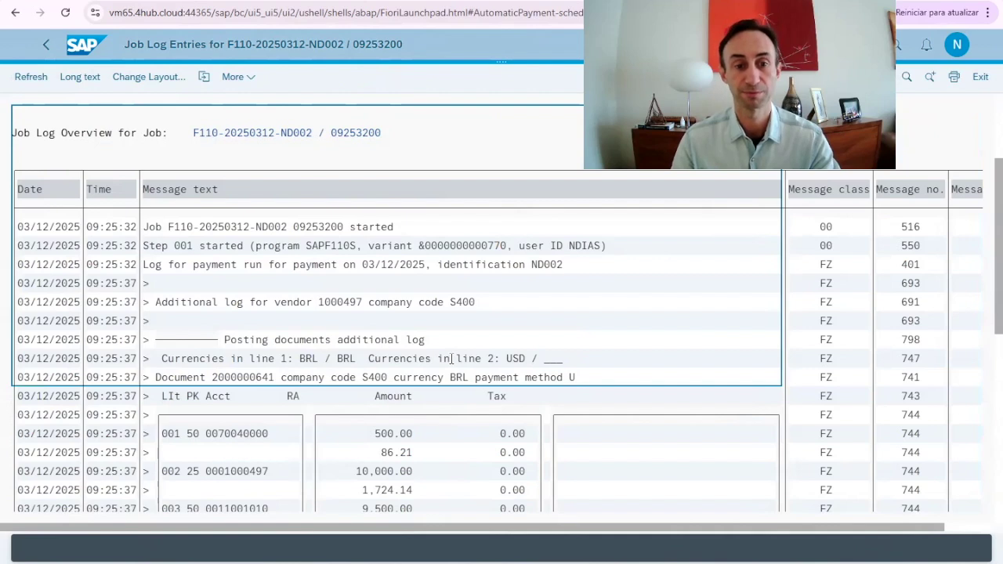
scroll(700, 412, "down", 2)
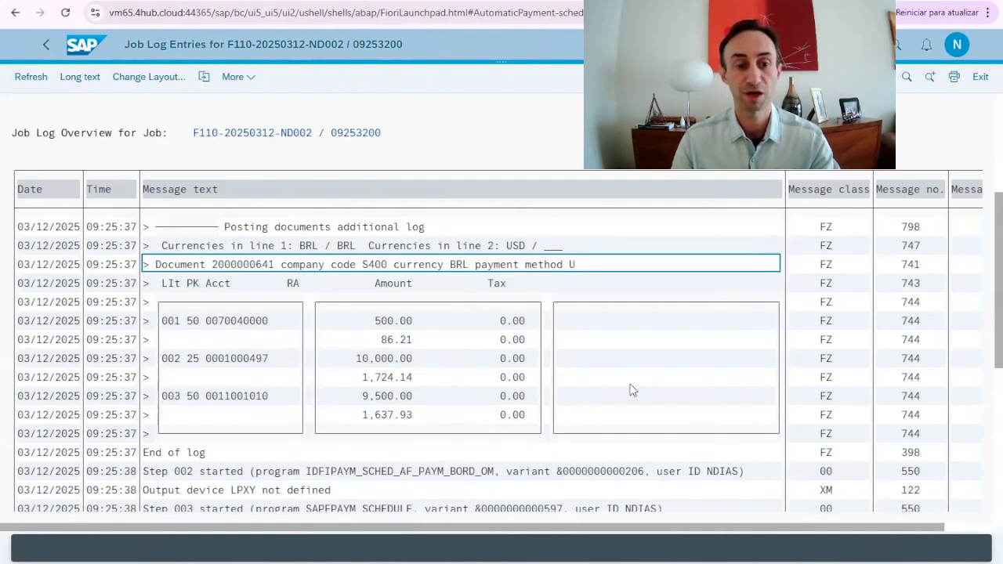
scroll(633, 390, "down", 2)
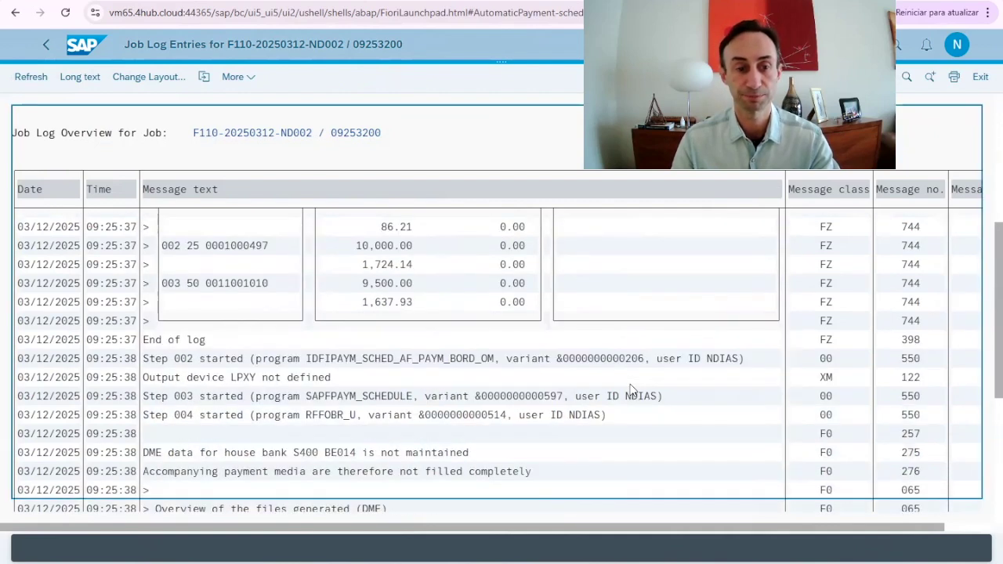
scroll(632, 390, "down", 2)
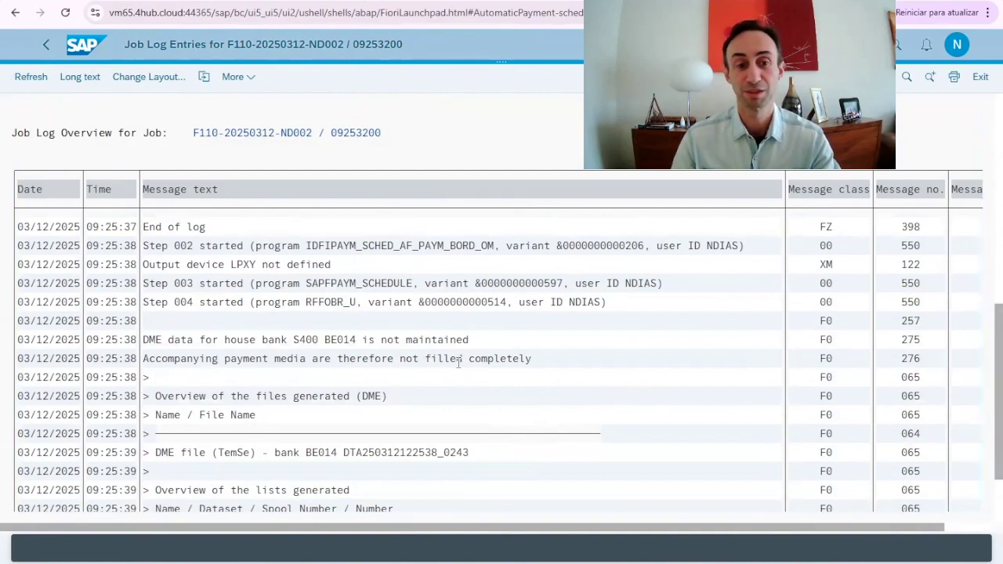
scroll(459, 365, "down", 1)
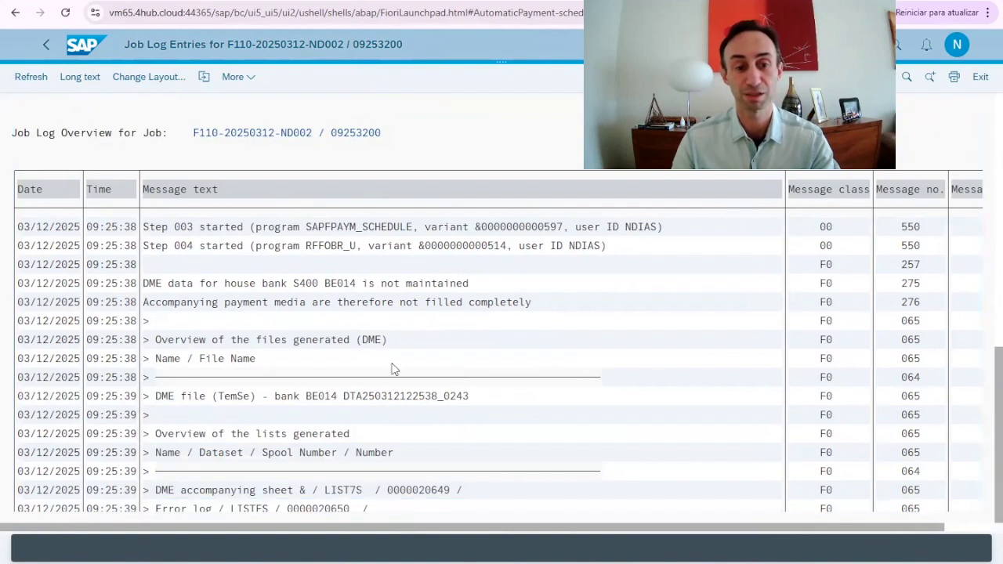
scroll(392, 364, "down", 1)
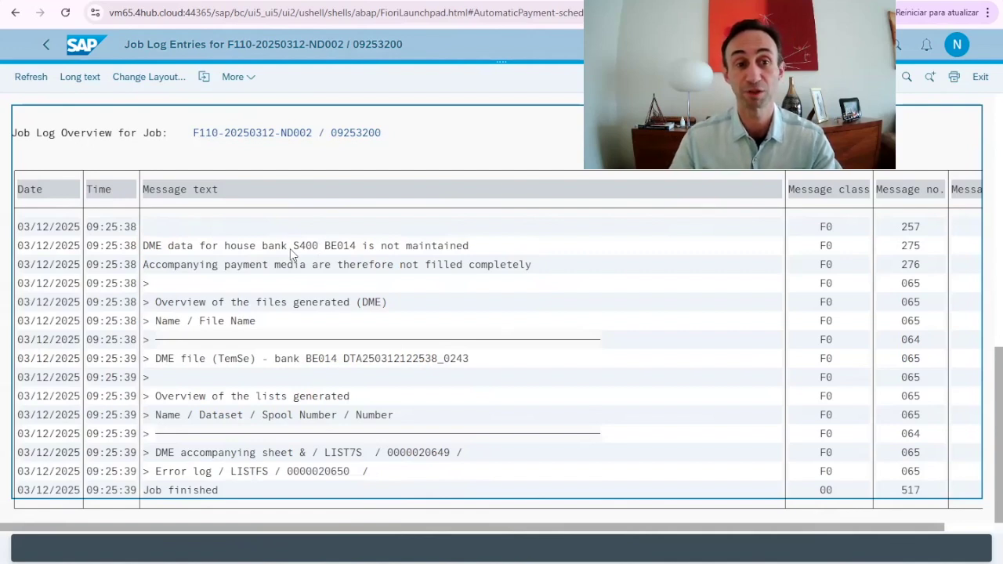
key("F3")
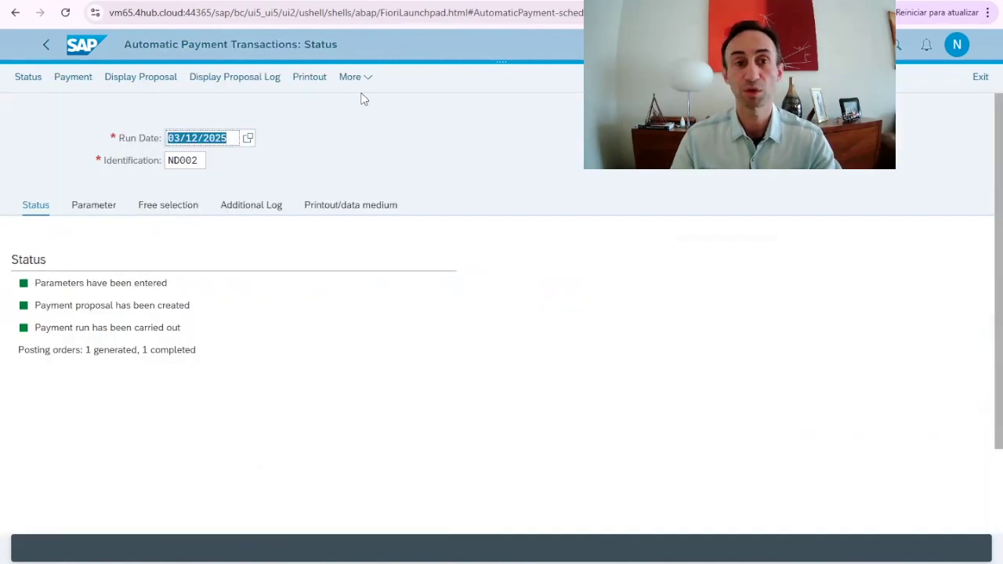
left_click(363, 80)
mouse_move(299, 193)
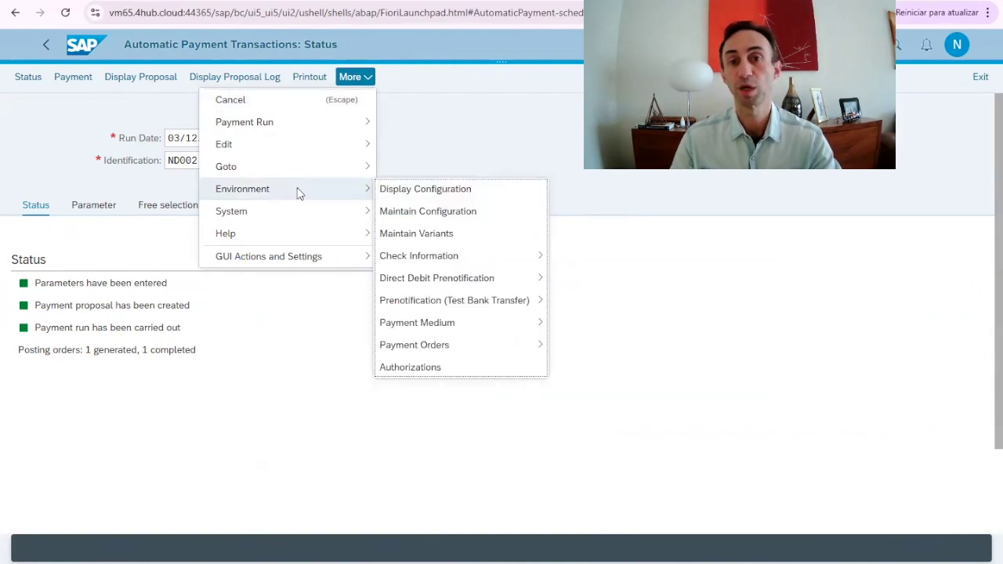
mouse_move(470, 331)
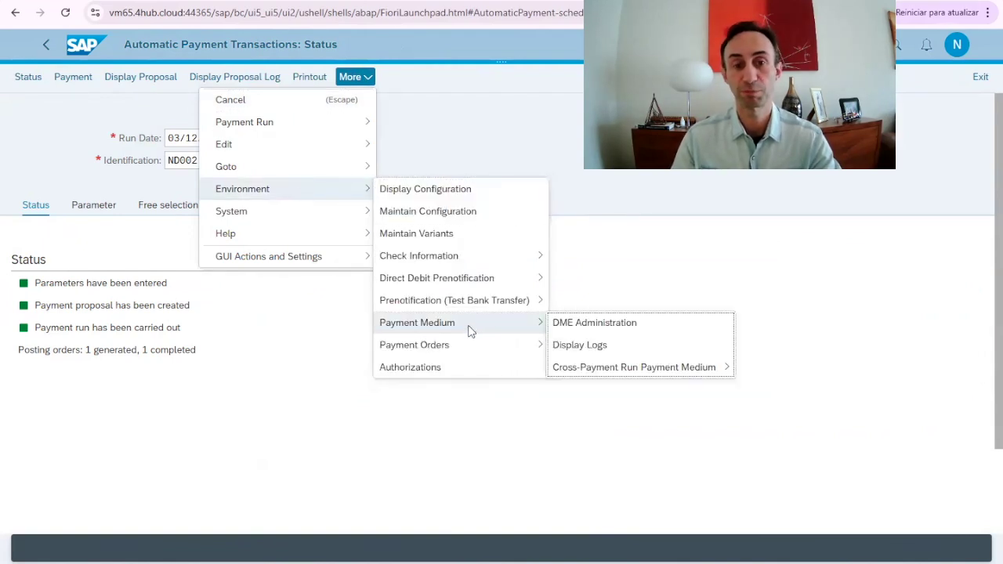
left_click(600, 324)
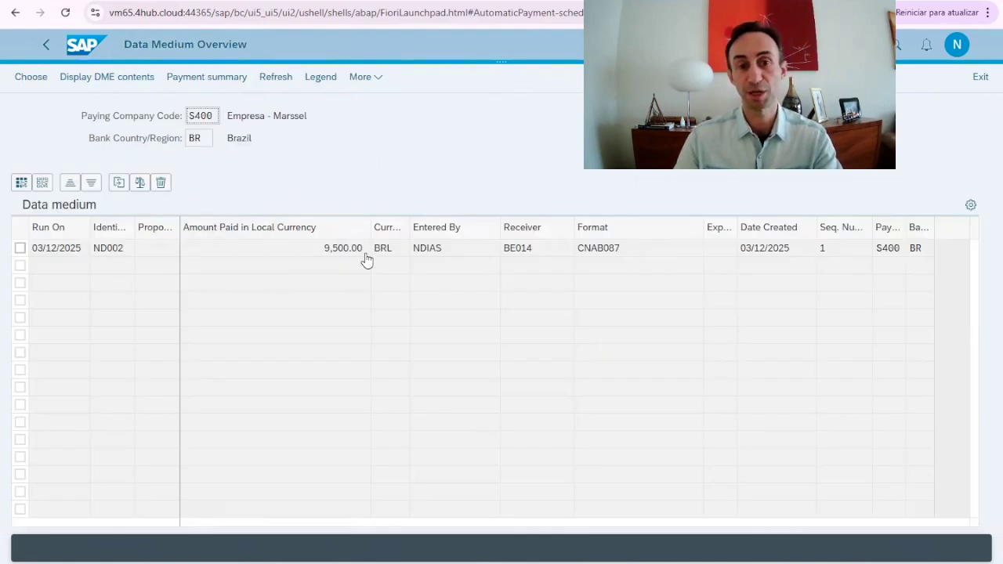
left_click(21, 248)
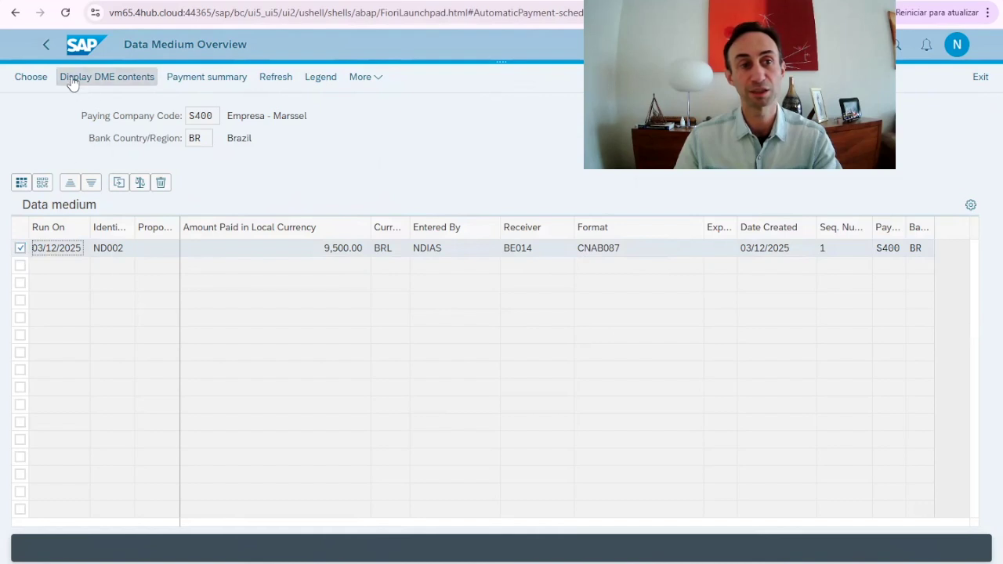
left_click(121, 84)
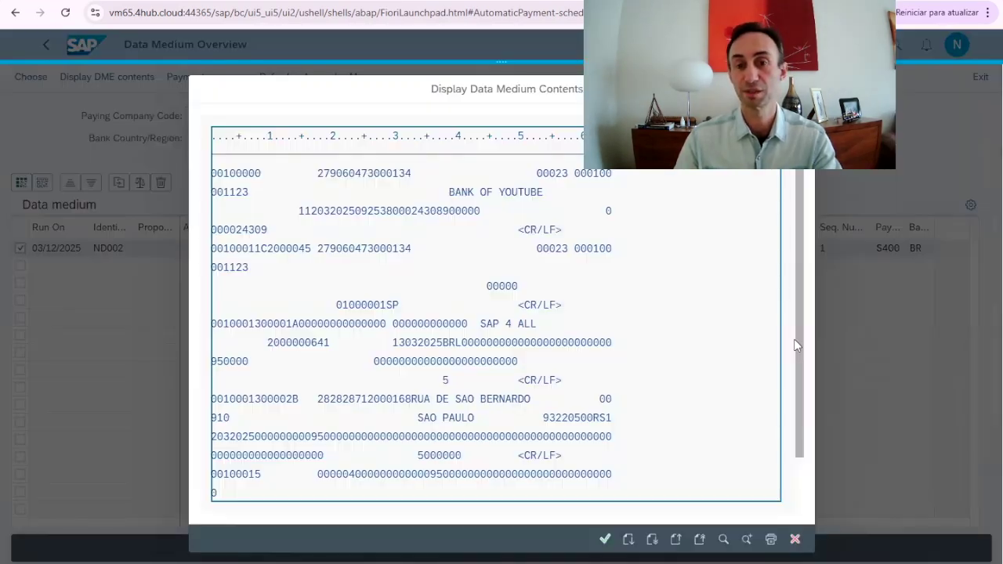
scroll(474, 301, "down", 1)
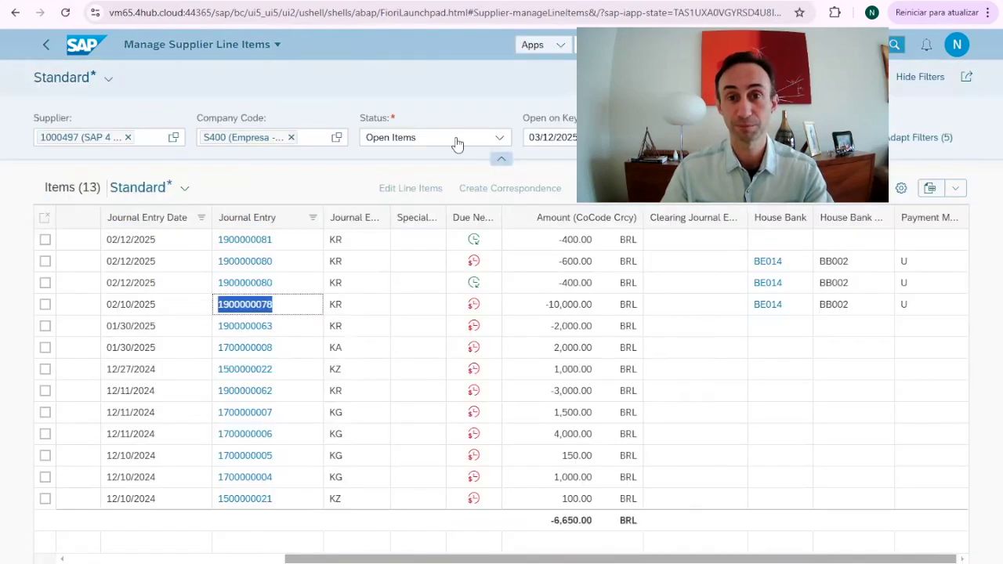
left_click(499, 137)
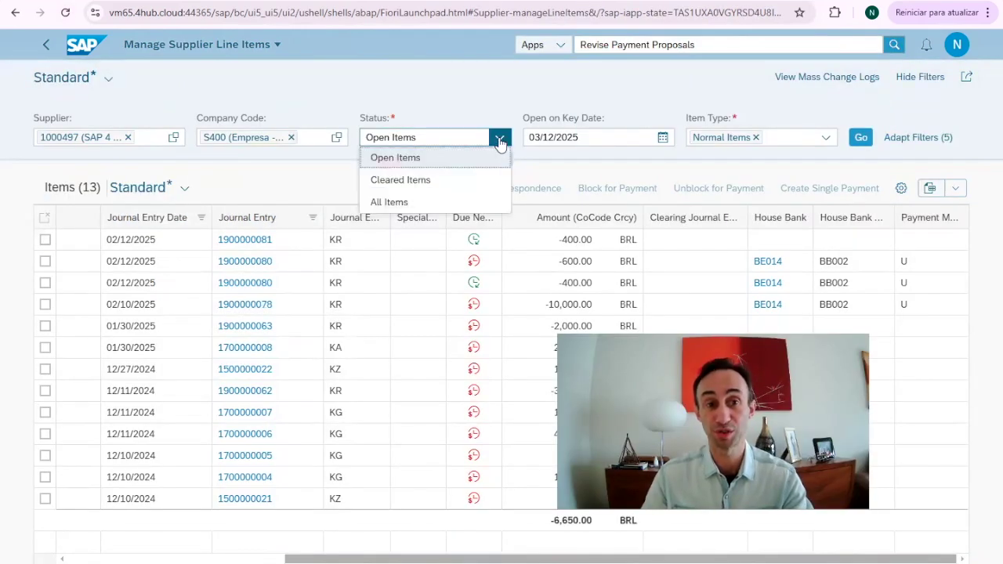
left_click(418, 182)
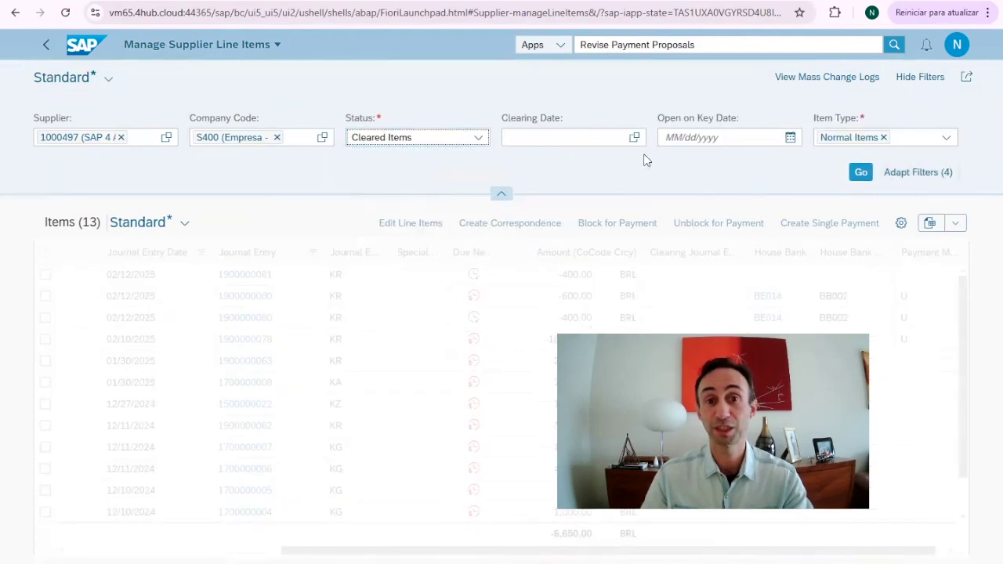
left_click(634, 139)
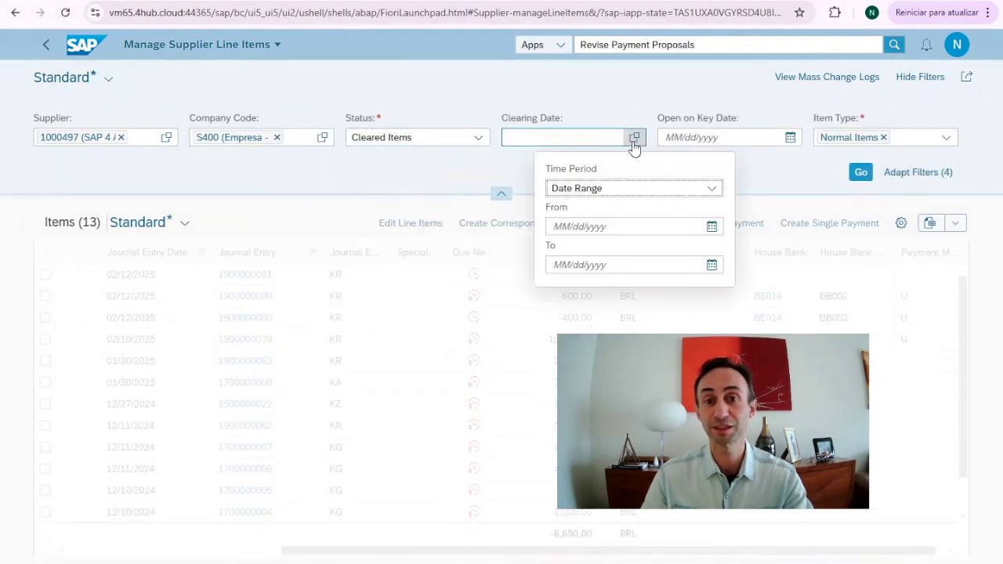
left_click(711, 226)
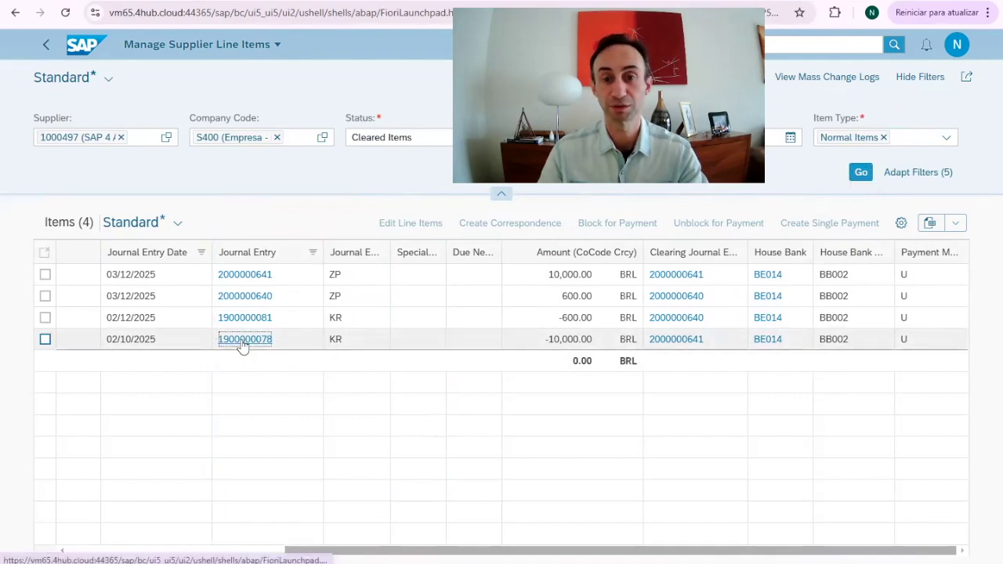
left_click(242, 341)
left_click(337, 302)
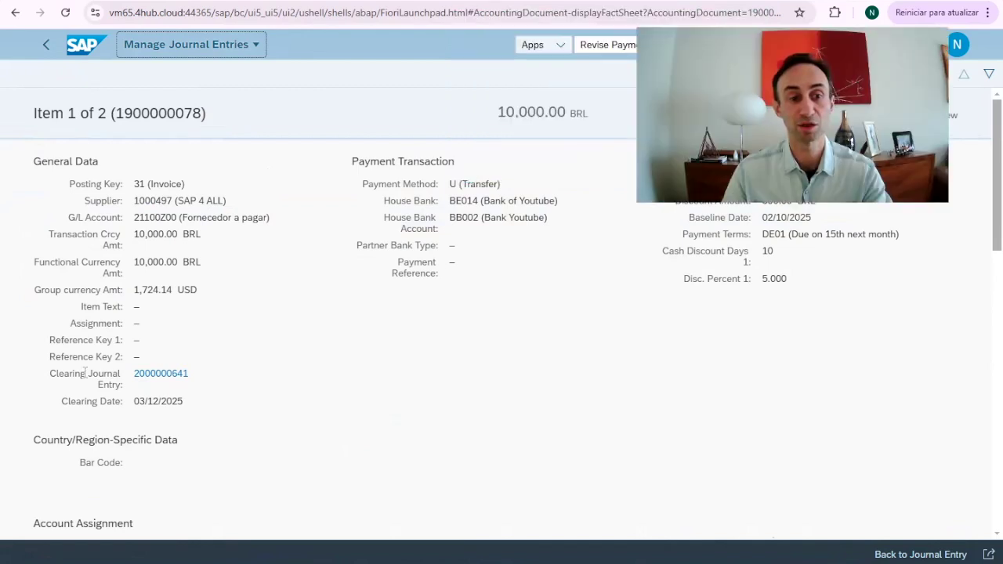
left_click(160, 378)
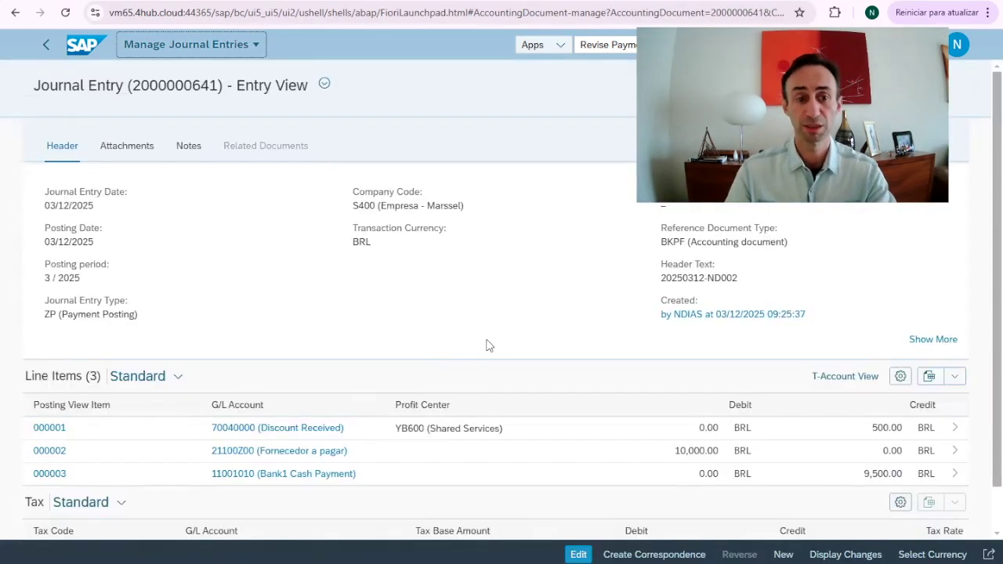
scroll(488, 342, "down", 1)
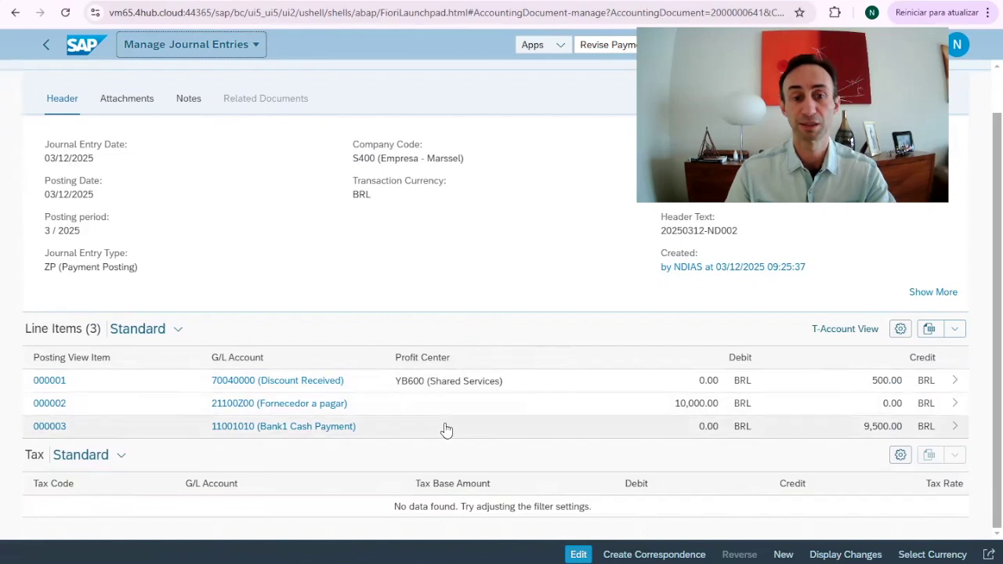